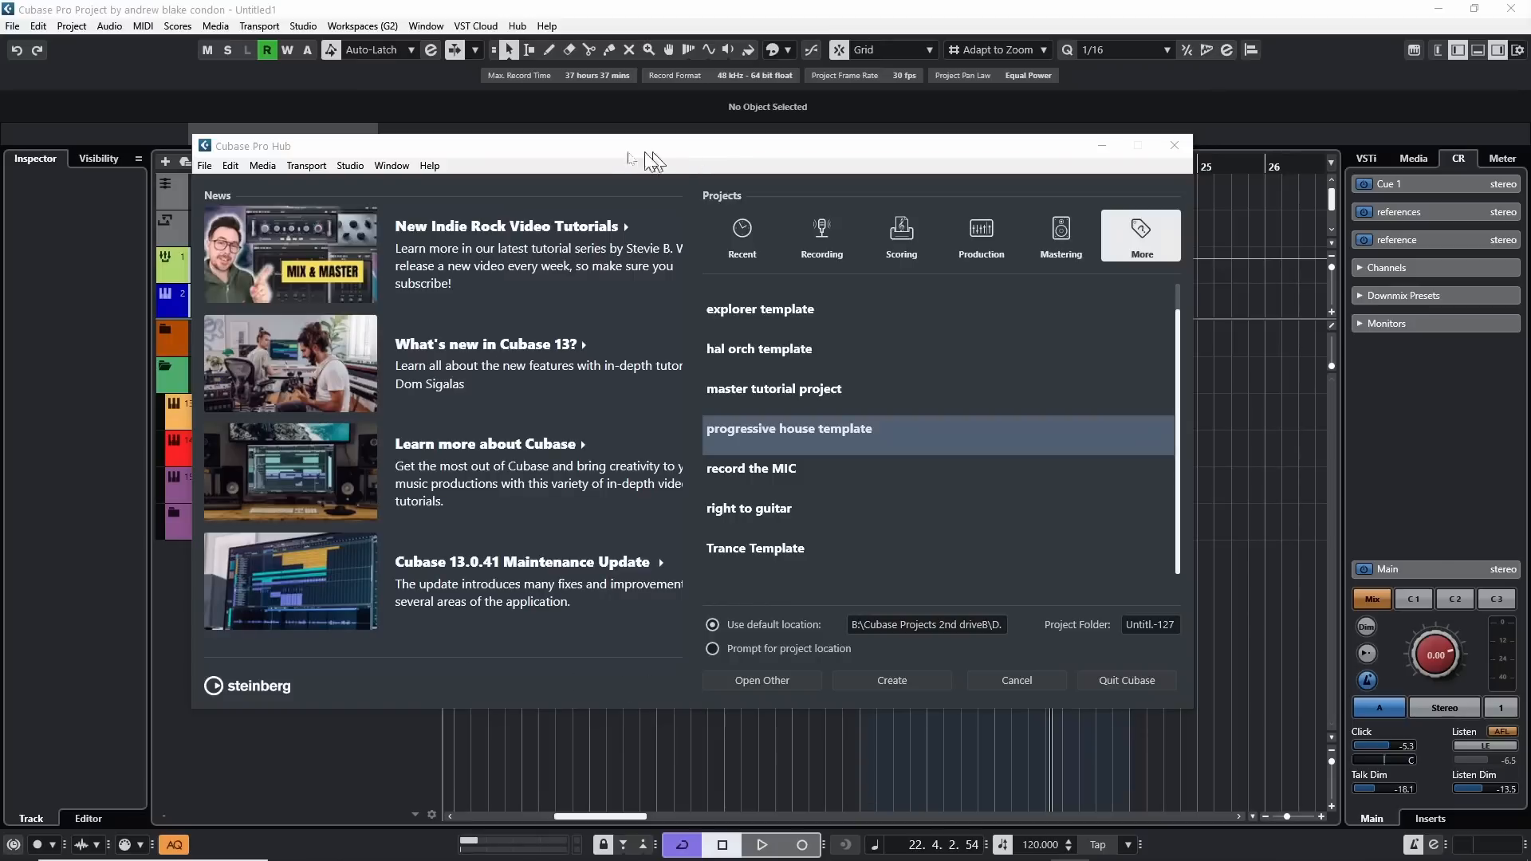
- Create a project from the progressive house template and save it as 7 2 24 in the Untitled-127 folder
{"action": "double_click", "coordinate": [786, 430]}
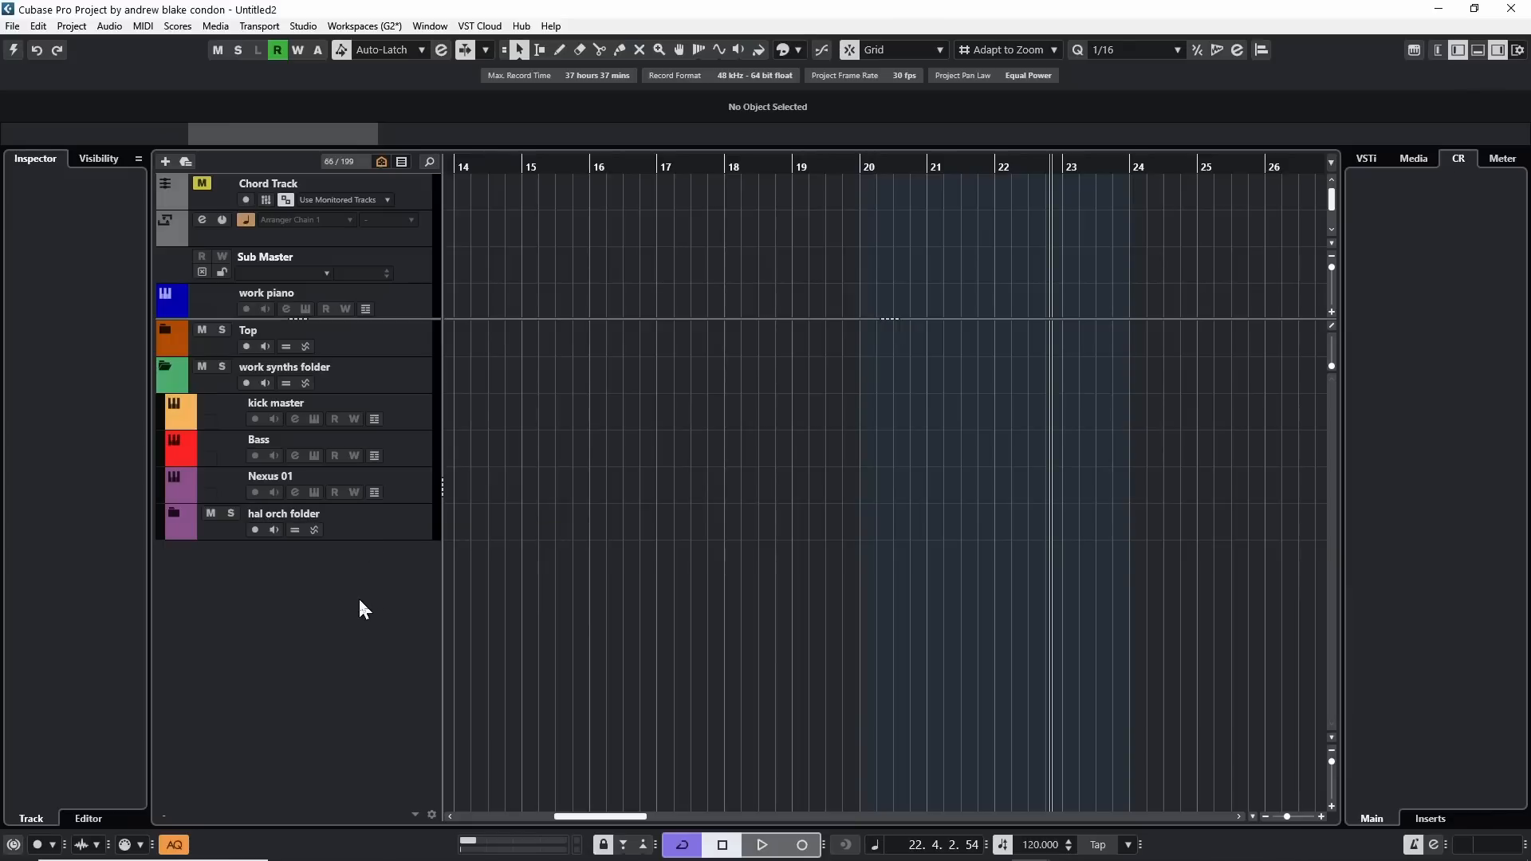
{"action": "key", "text": "ctrl+shift+s"}
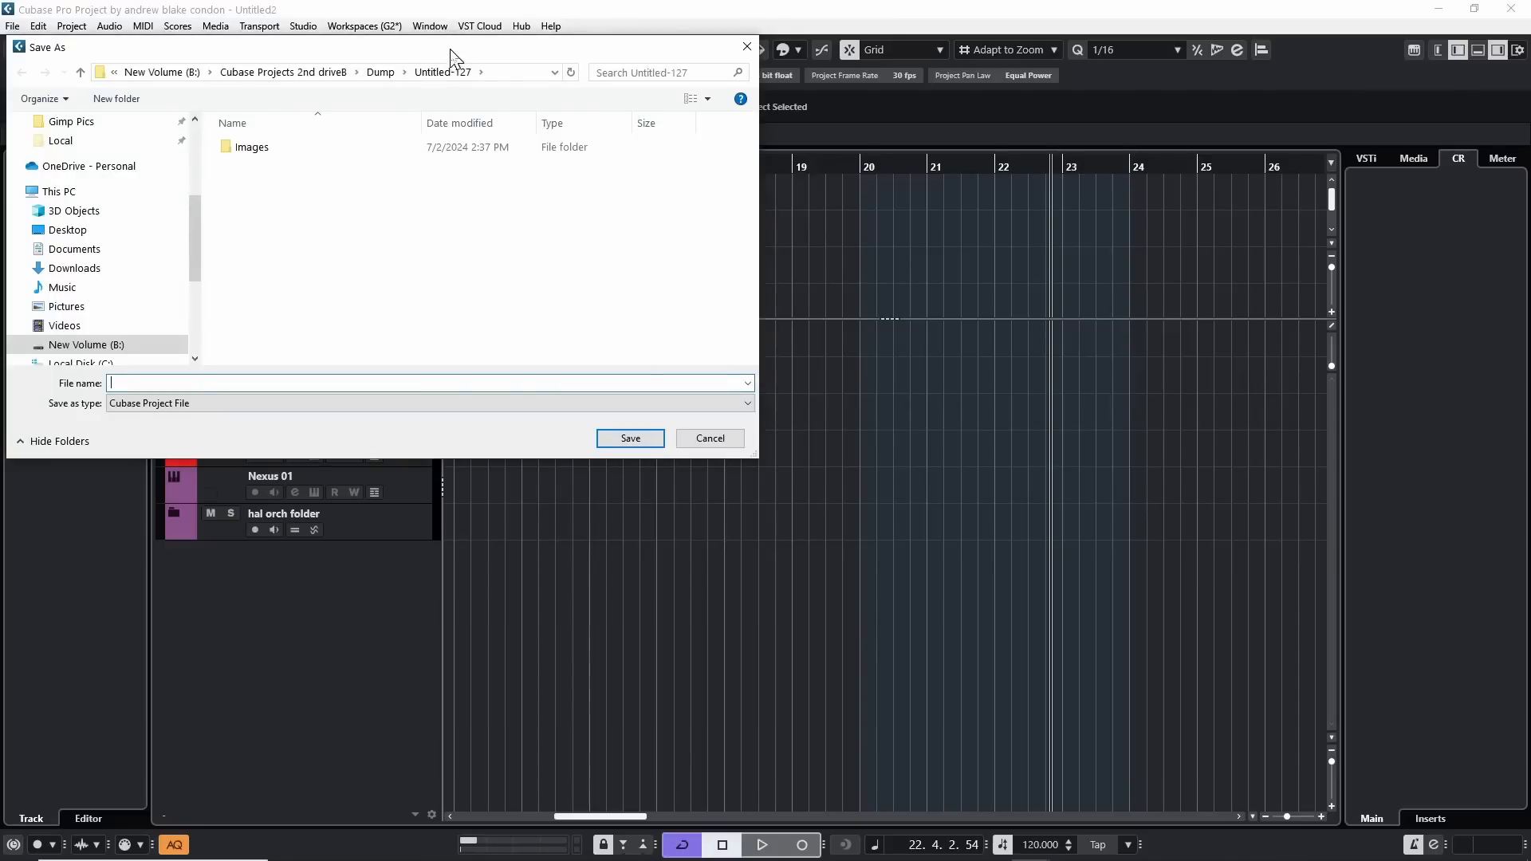
{"action": "left_click_drag", "start_coordinate": [451, 50], "coordinate": [749, 225]}
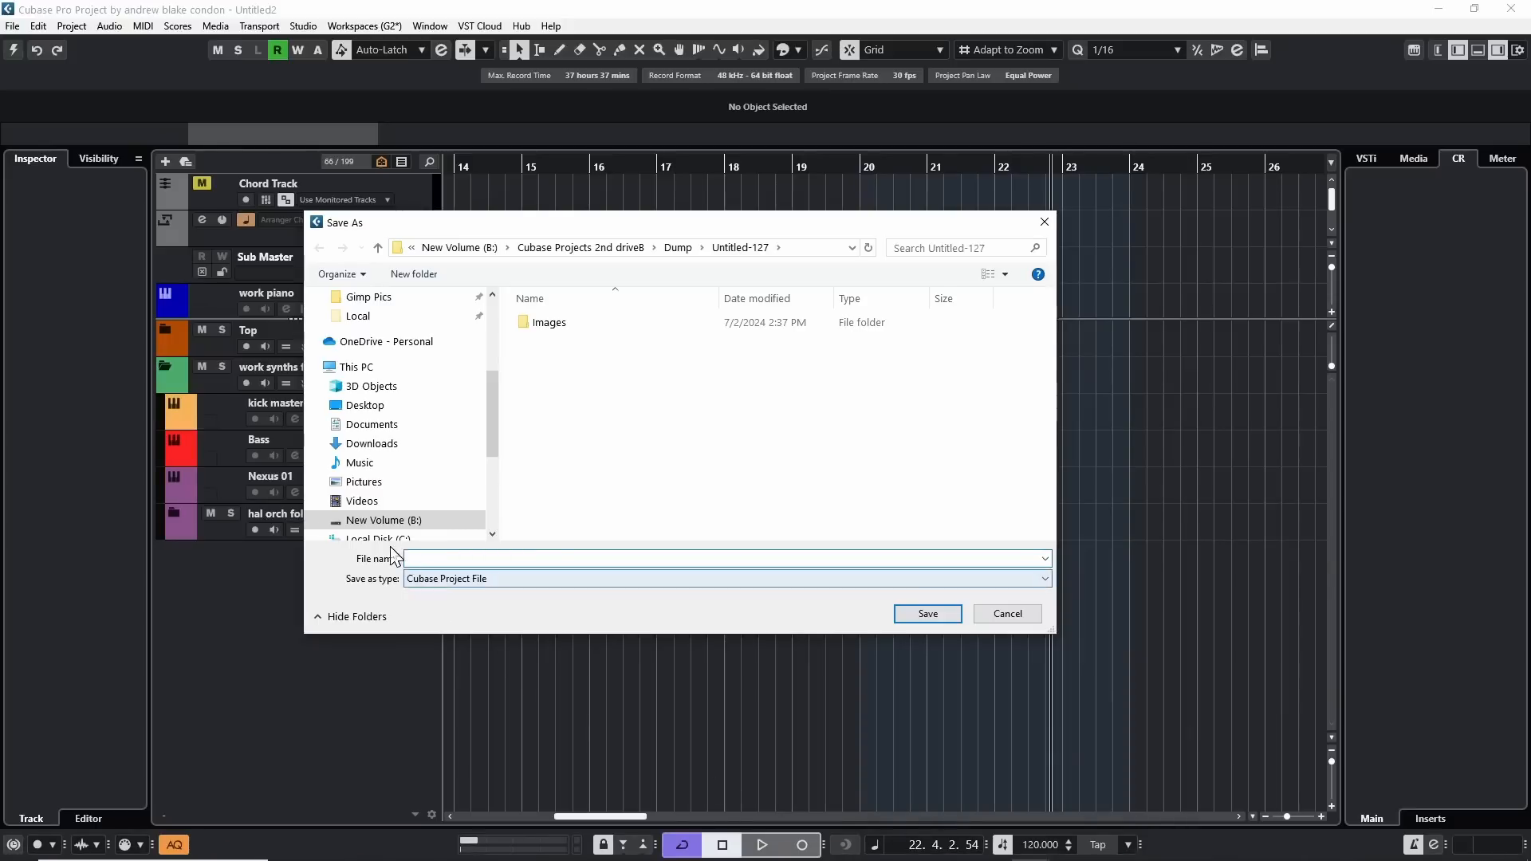
{"action": "type", "text": "2 2"}
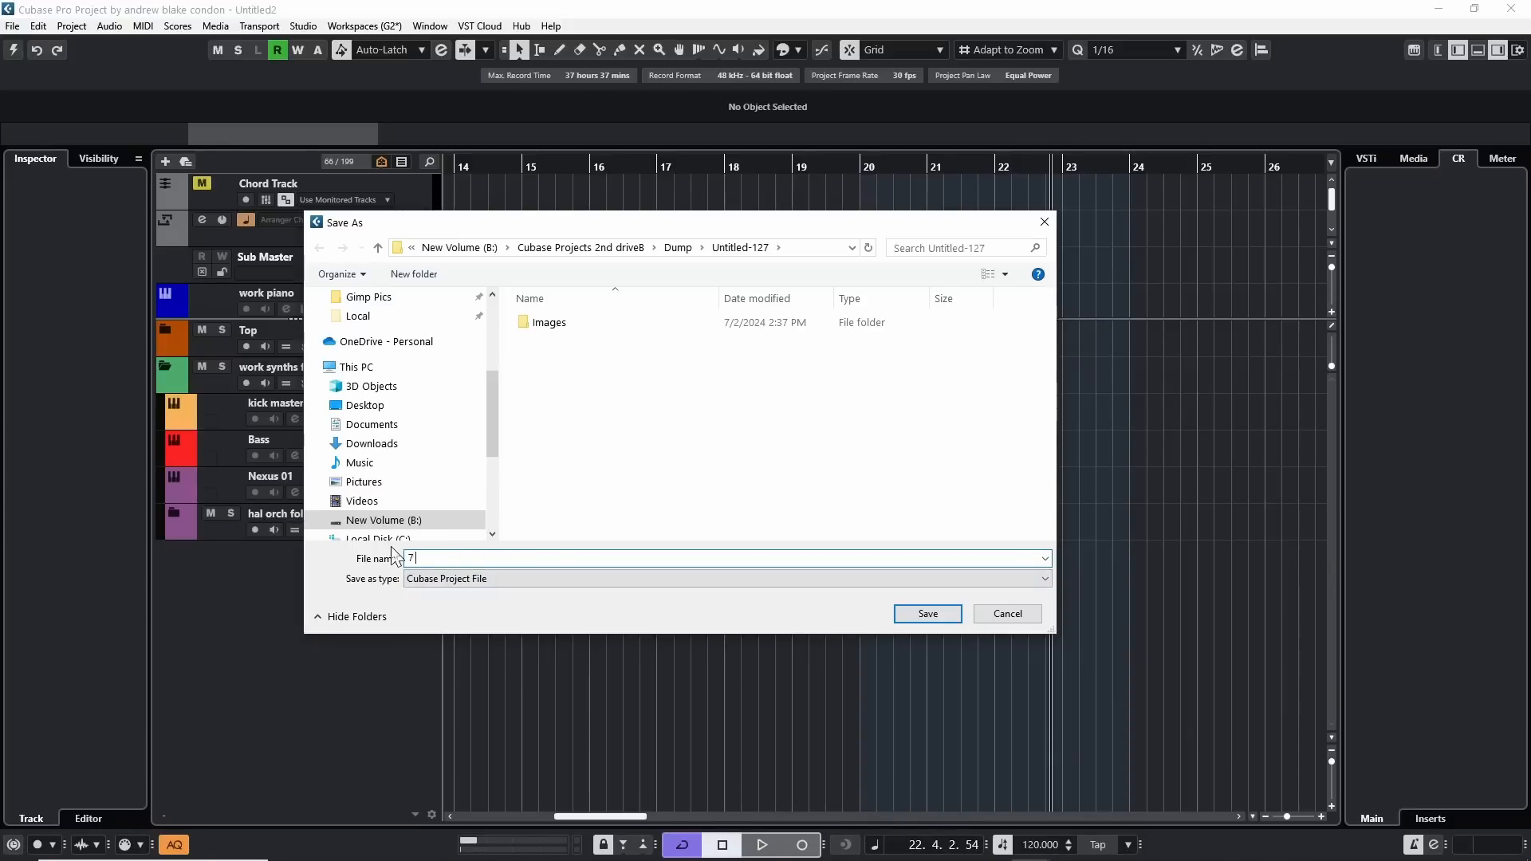
{"action": "type", "text": "4"}
{"action": "left_click", "coordinate": [928, 614]}
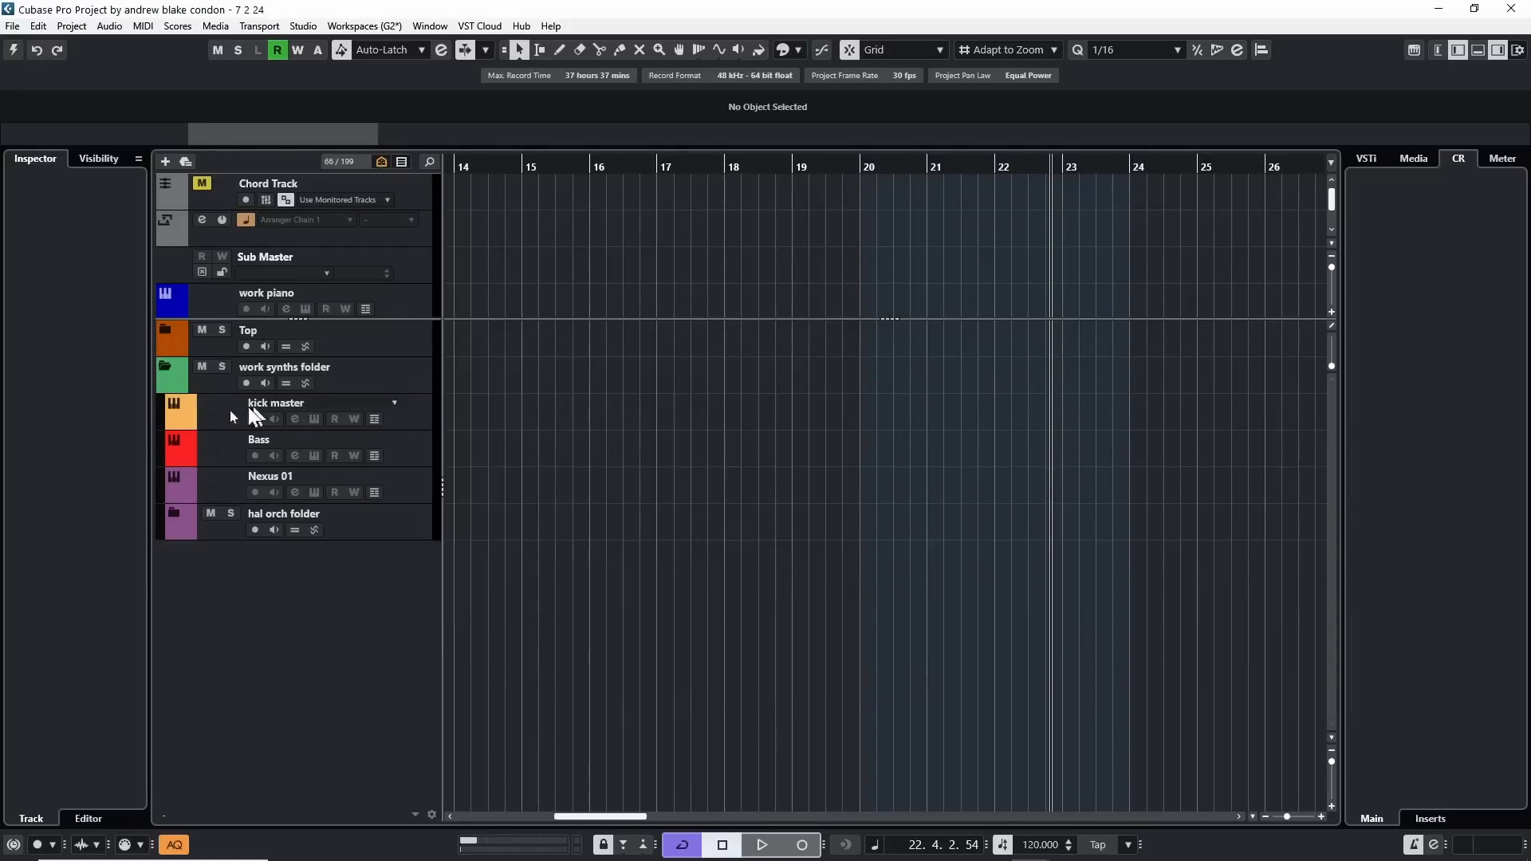
{"action": "left_click", "coordinate": [165, 372]}
{"action": "left_click", "coordinate": [165, 371]}
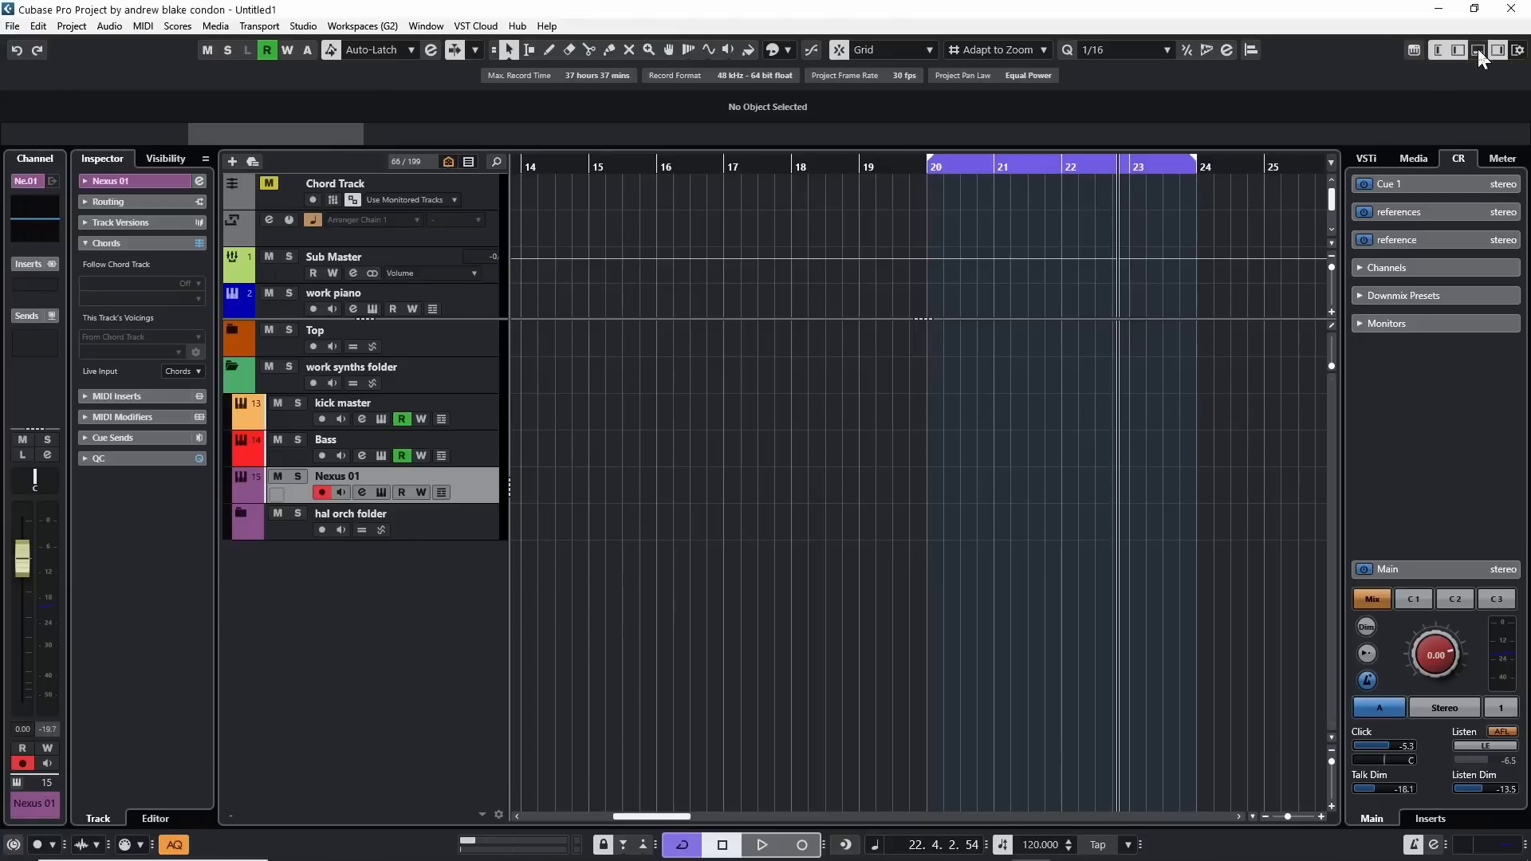
- Use the Chord Pads to put the chords Bmin, D, Amin and C on the chord track across bars 20 to 23
{"action": "left_click", "coordinate": [1476, 50]}
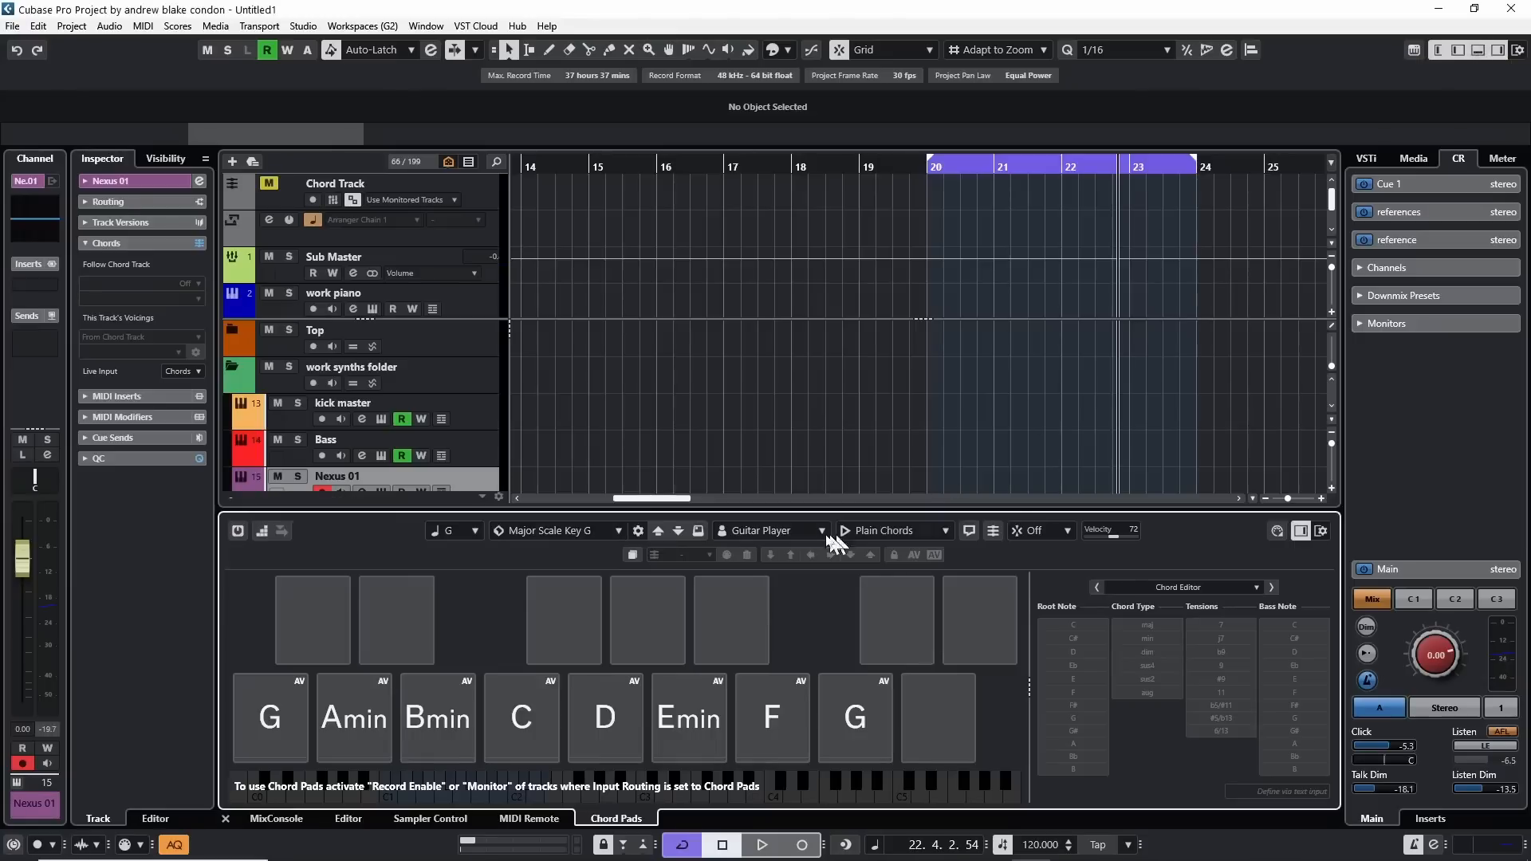
{"action": "left_click", "coordinate": [442, 718]}
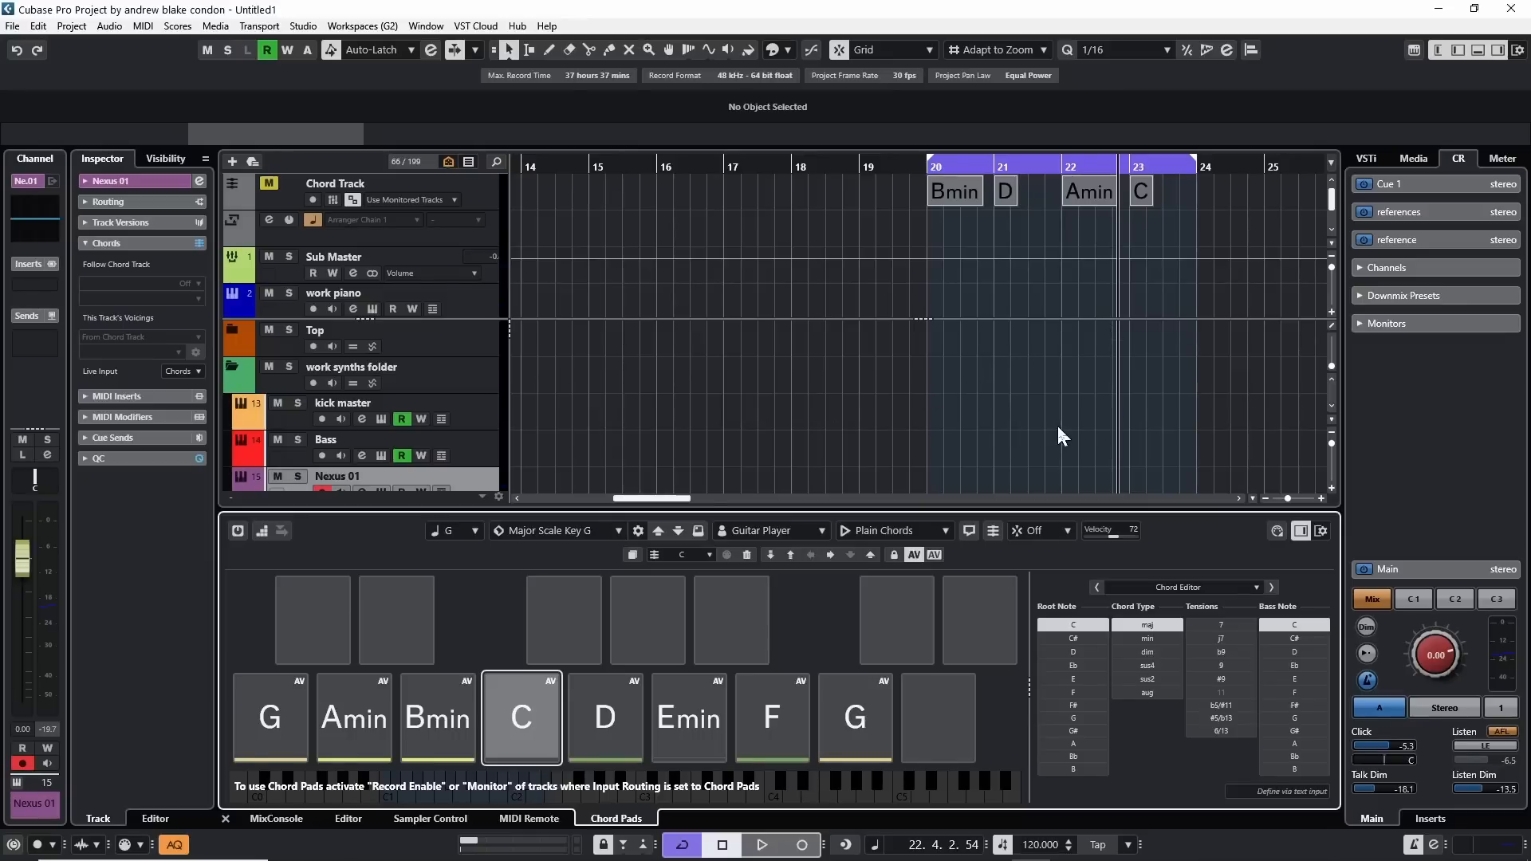
{"action": "left_click", "coordinate": [948, 668]}
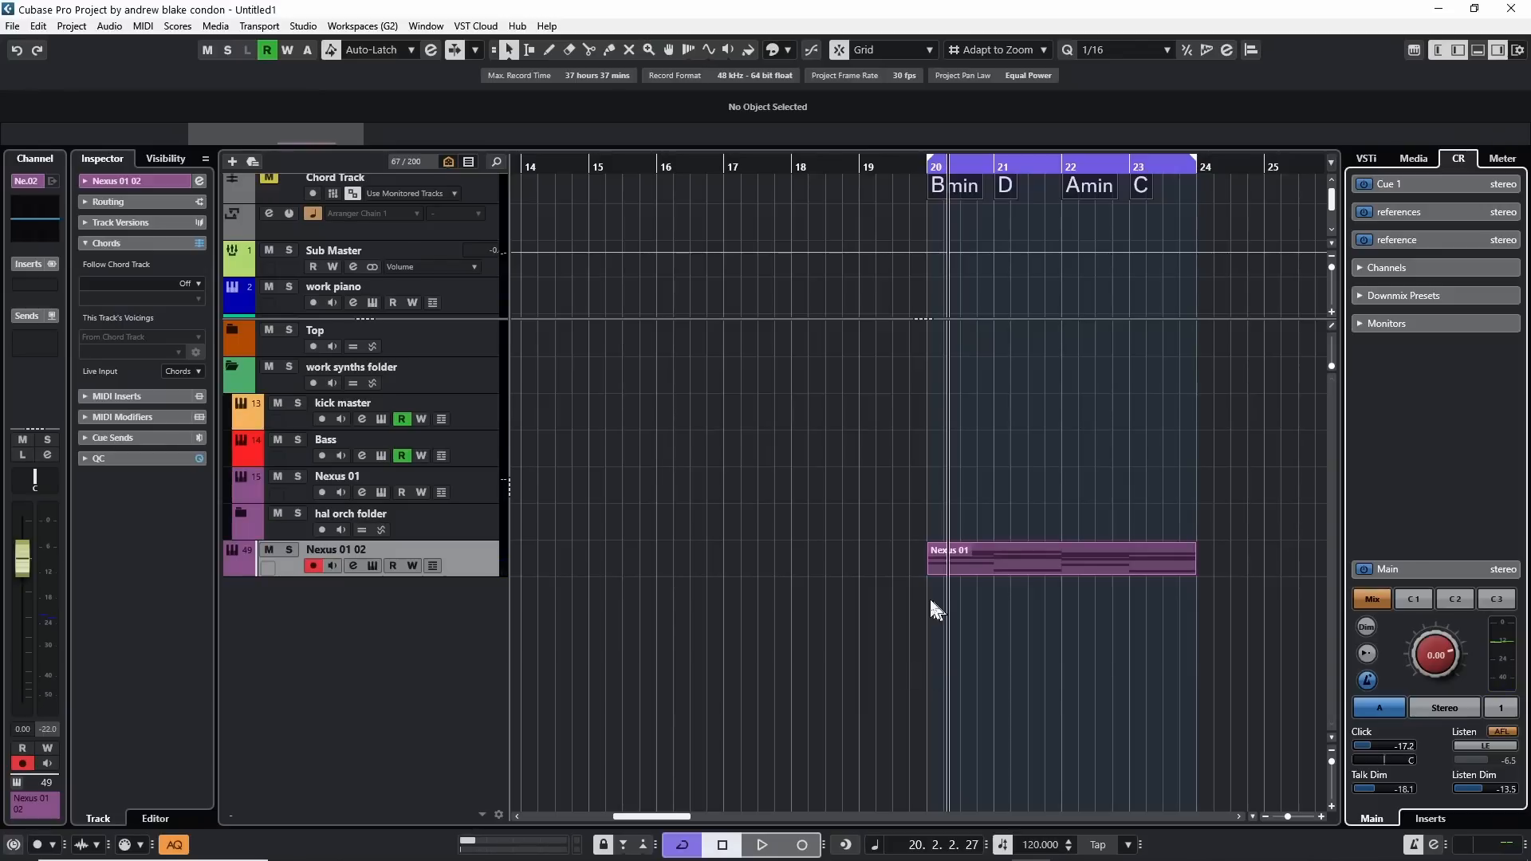
- Play the loop from bar 20 and place the Bass part on its own track below kick master 01
{"action": "key", "text": "KP_1"}
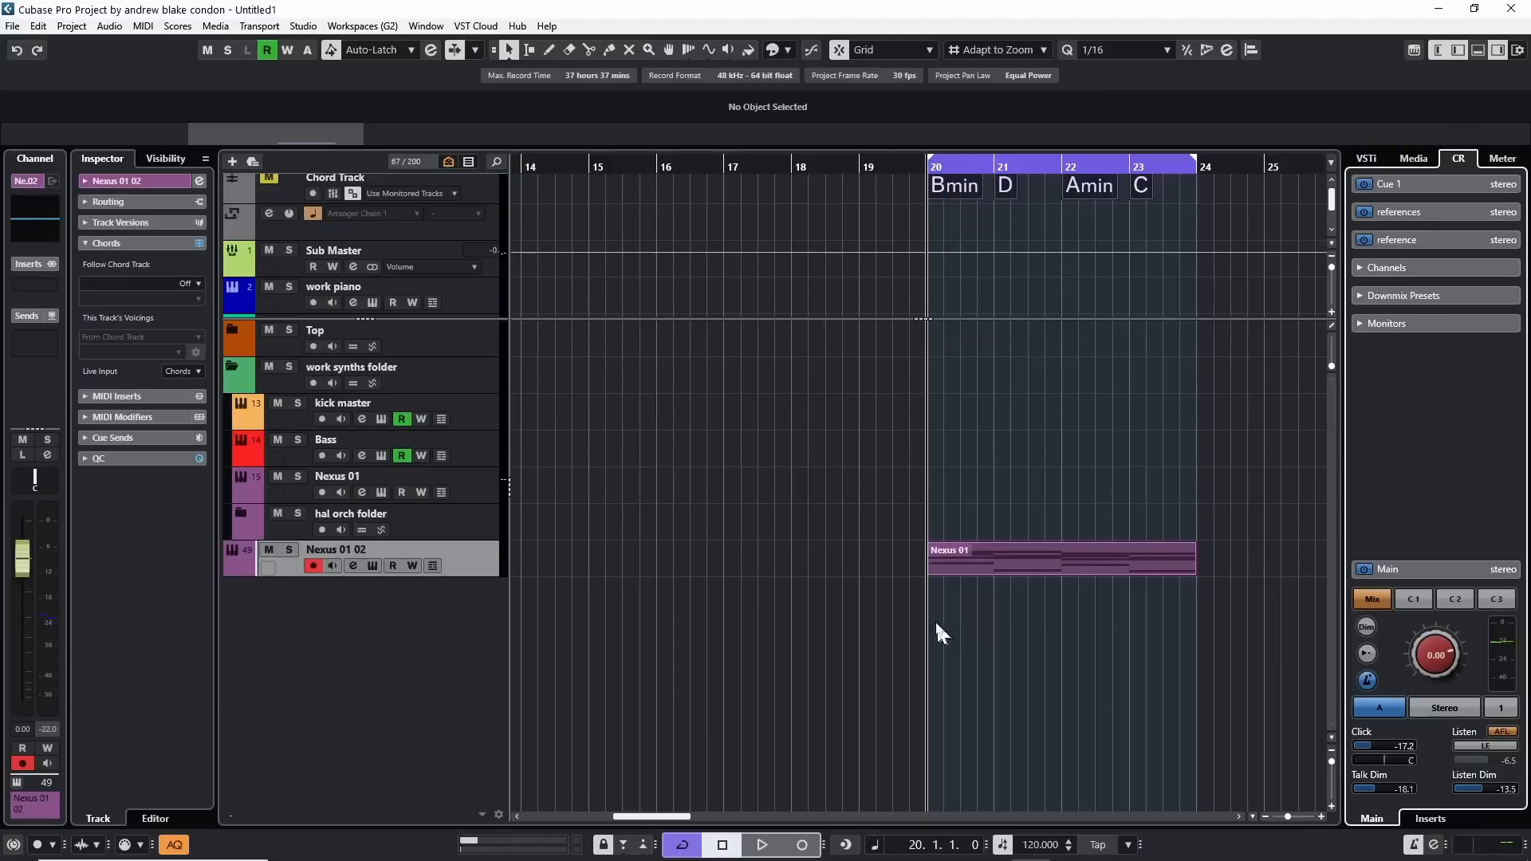
{"action": "key", "text": "space"}
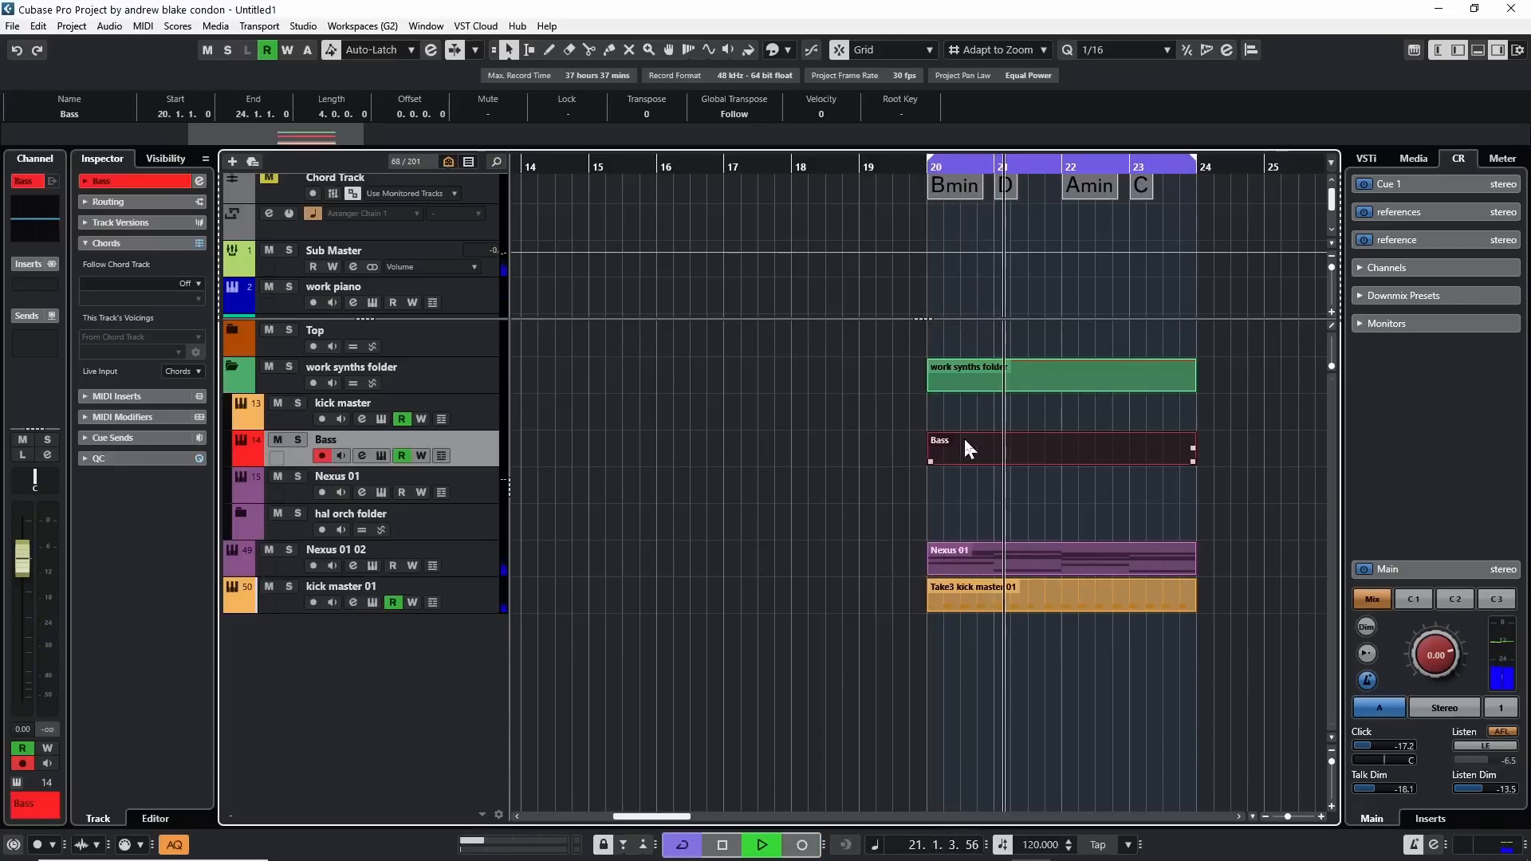
{"action": "left_click_drag", "start_coordinate": [949, 455], "coordinate": [909, 638]}
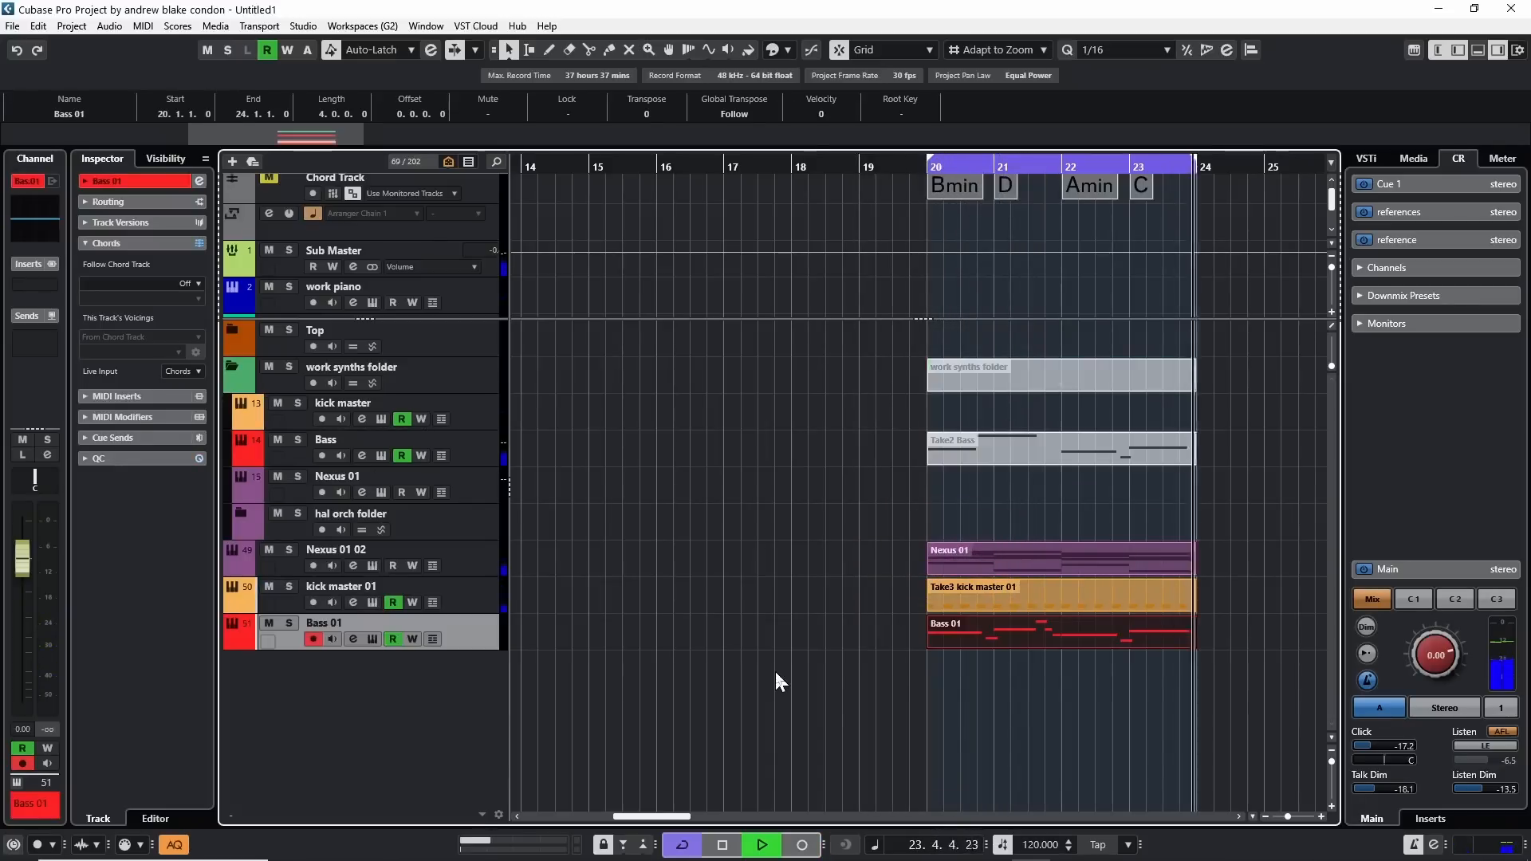
- Listen to the chord, kick and bass parts together from bar 20, stop playback and deselect the bass part
{"action": "key", "text": "space"}
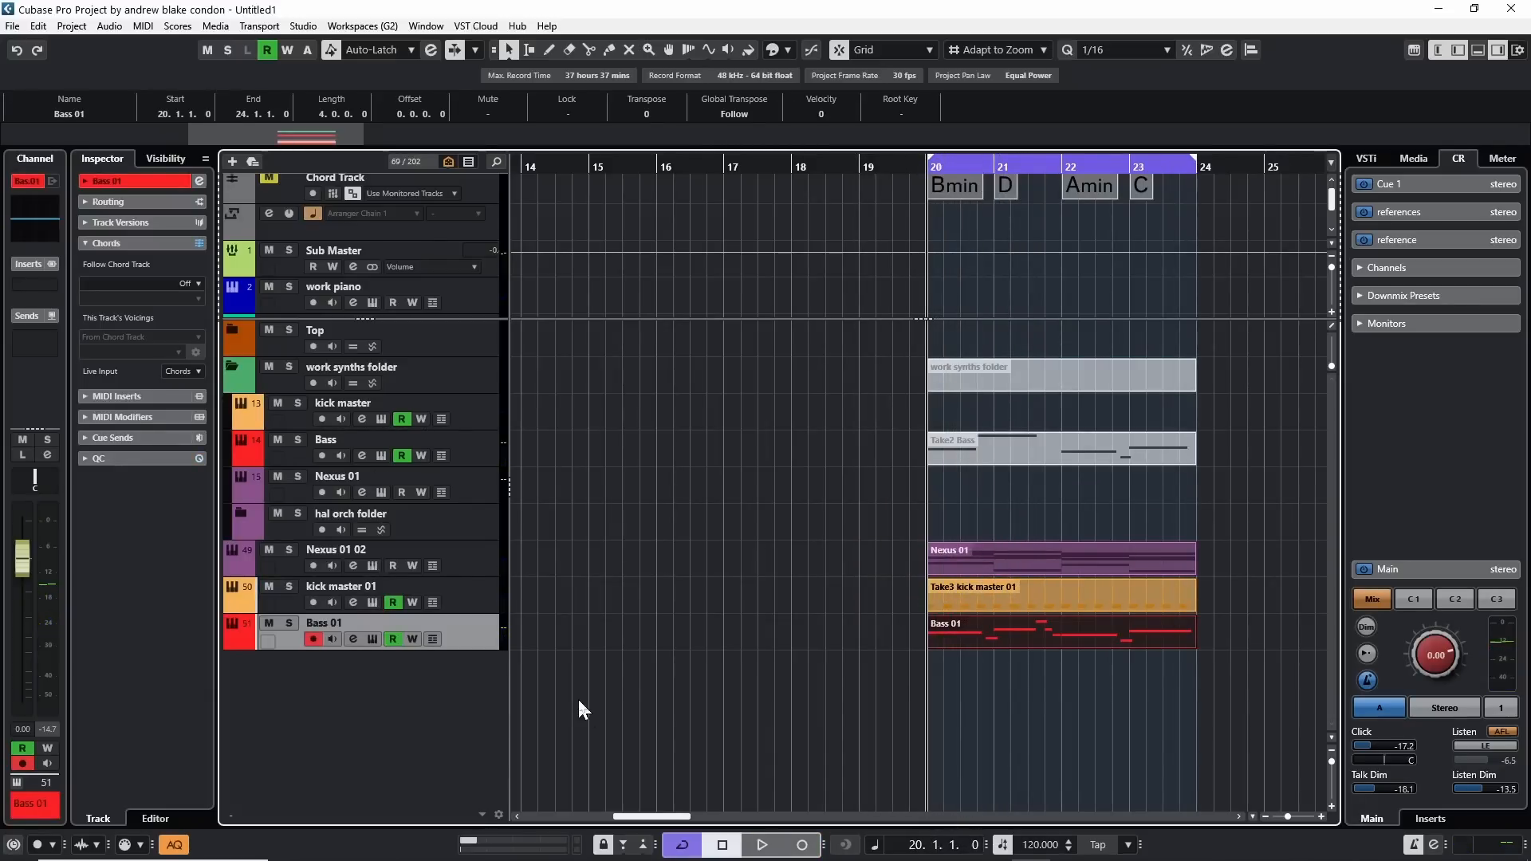
{"action": "key", "text": "space"}
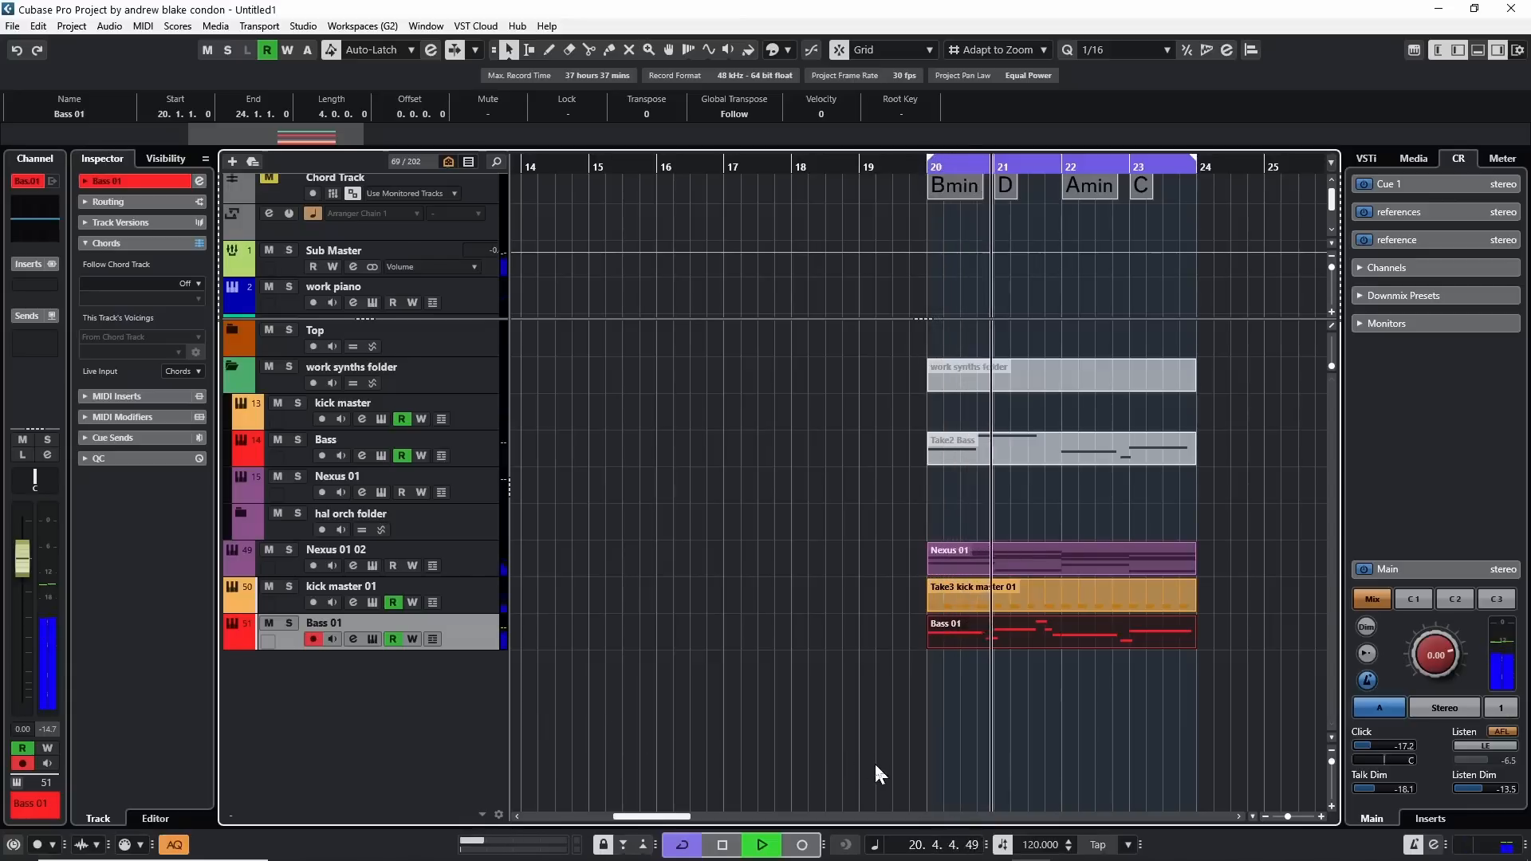
{"action": "key", "text": "space"}
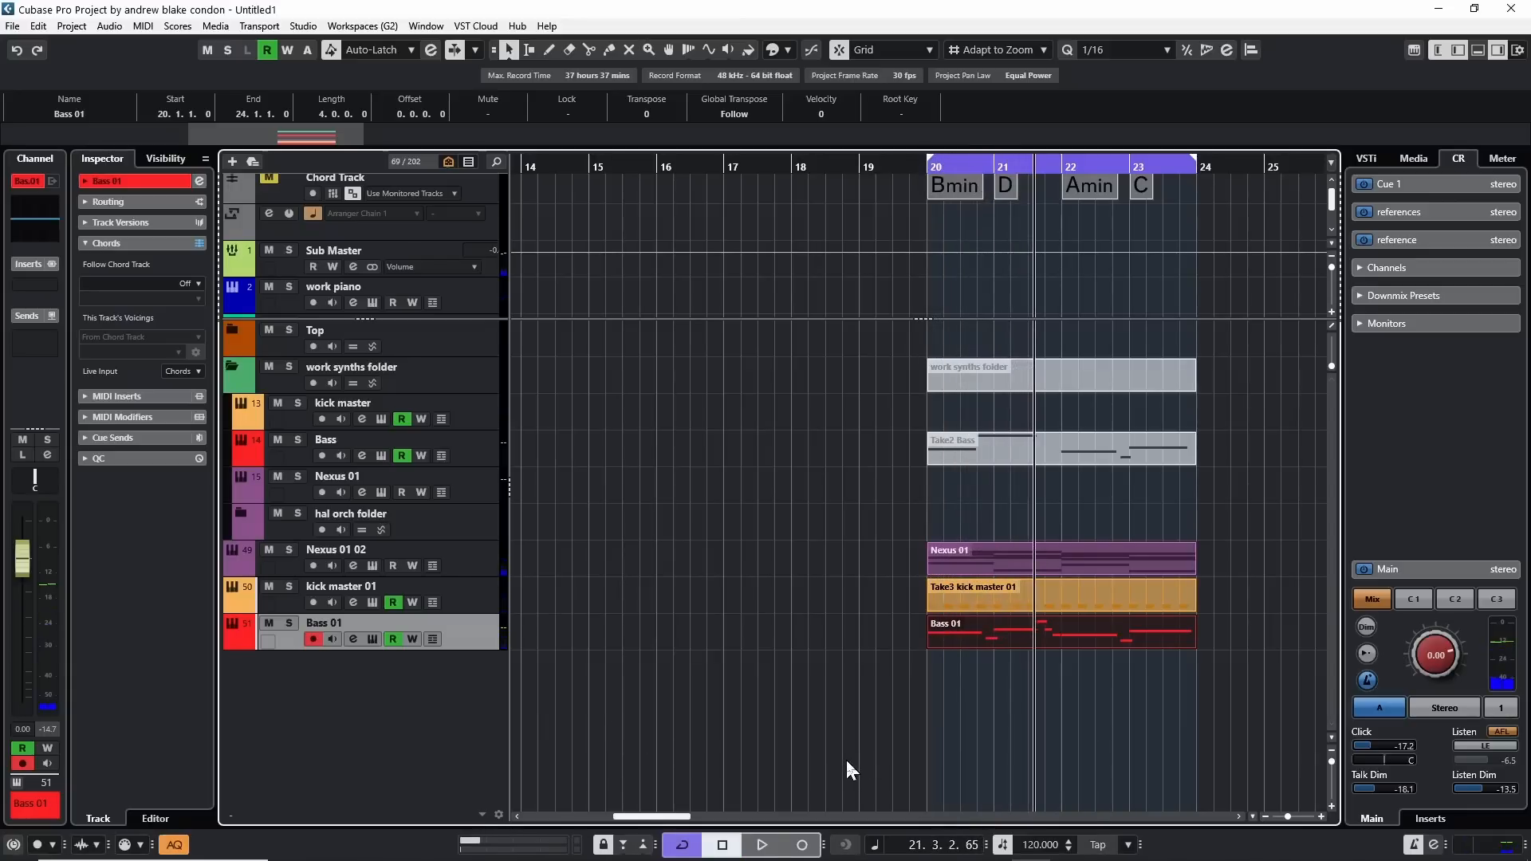
{"action": "left_click", "coordinate": [780, 688]}
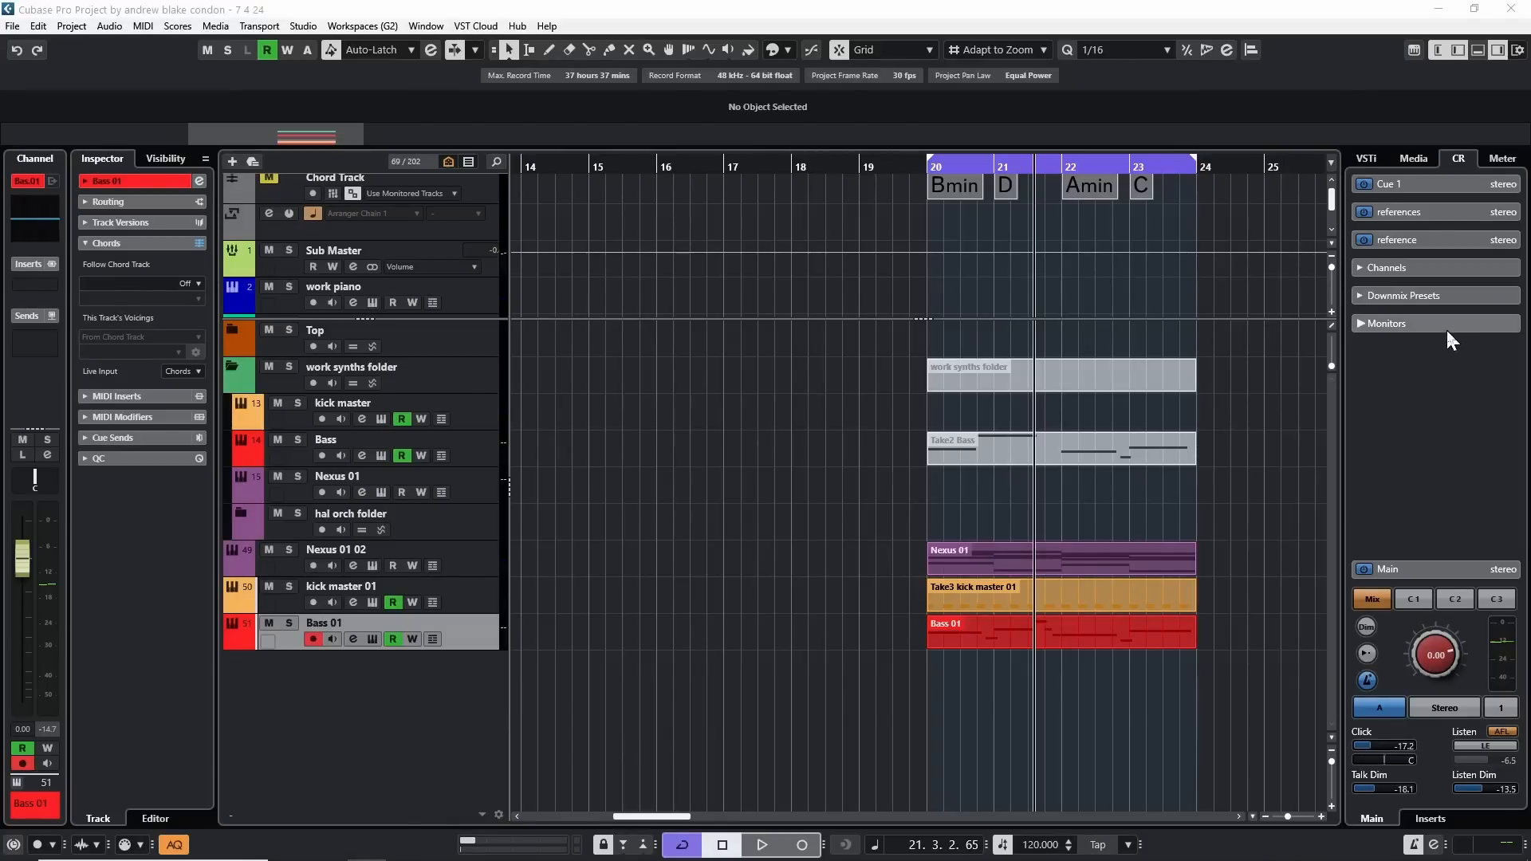
- Browse Loops & Samples to the DrumLoops set and audition 085b.wav and 086 drums.wav
{"action": "left_click", "coordinate": [1409, 160]}
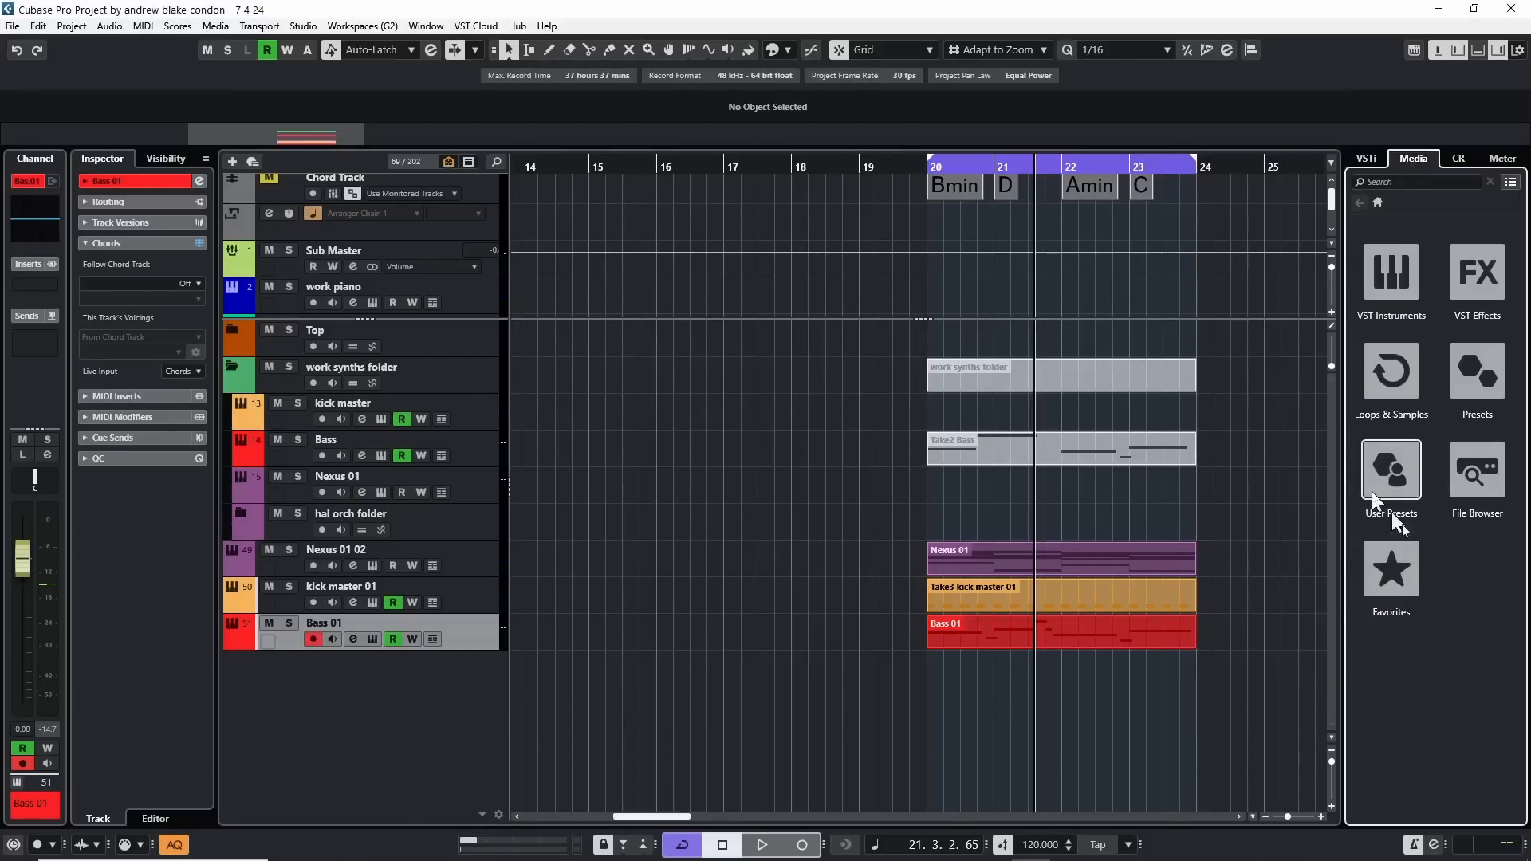
{"action": "left_click", "coordinate": [1399, 385]}
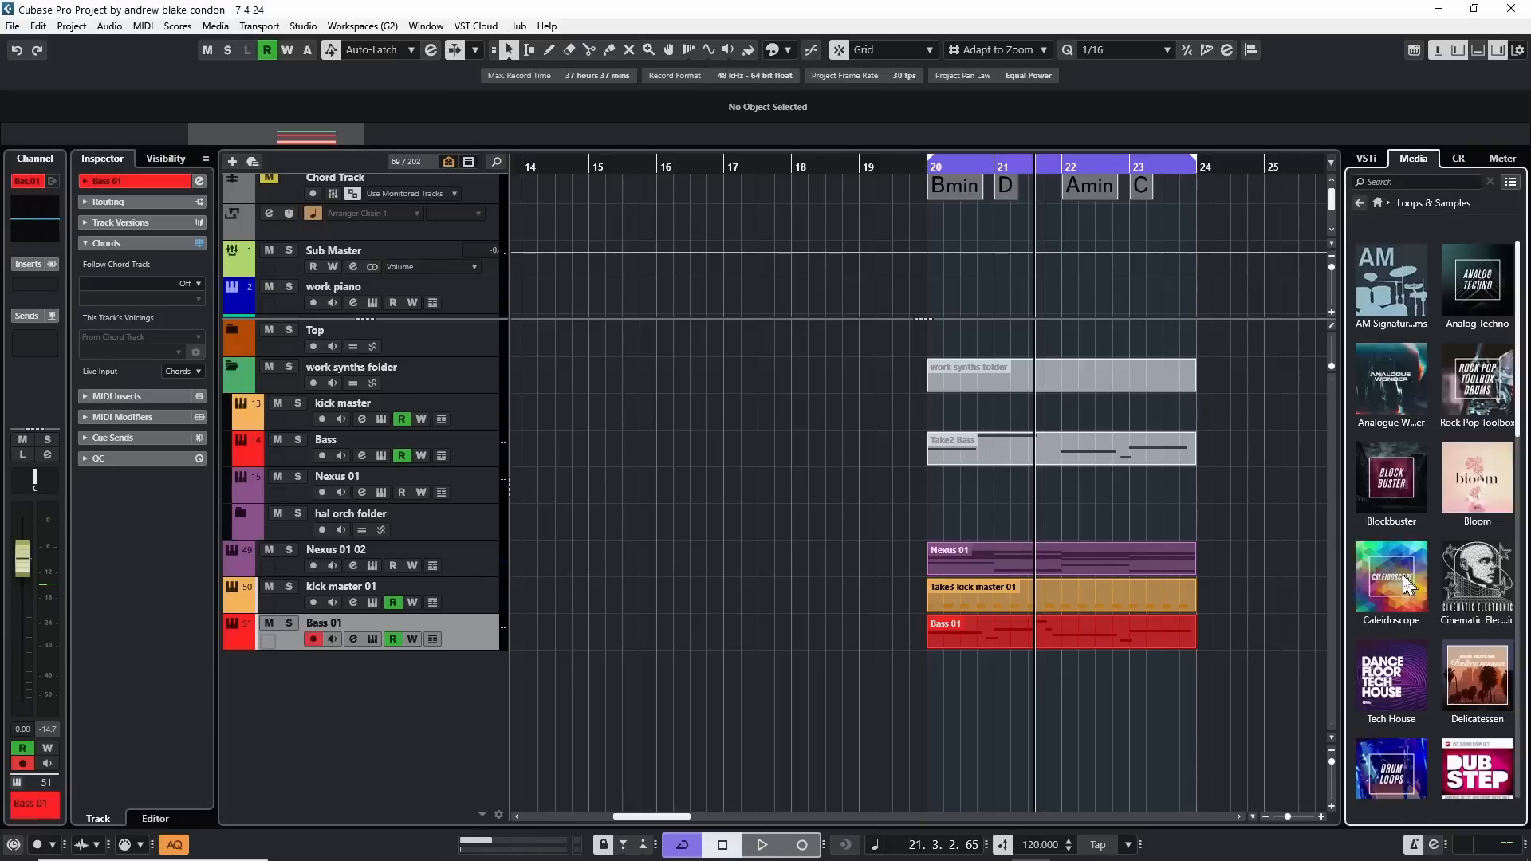
{"action": "left_click", "coordinate": [1379, 772]}
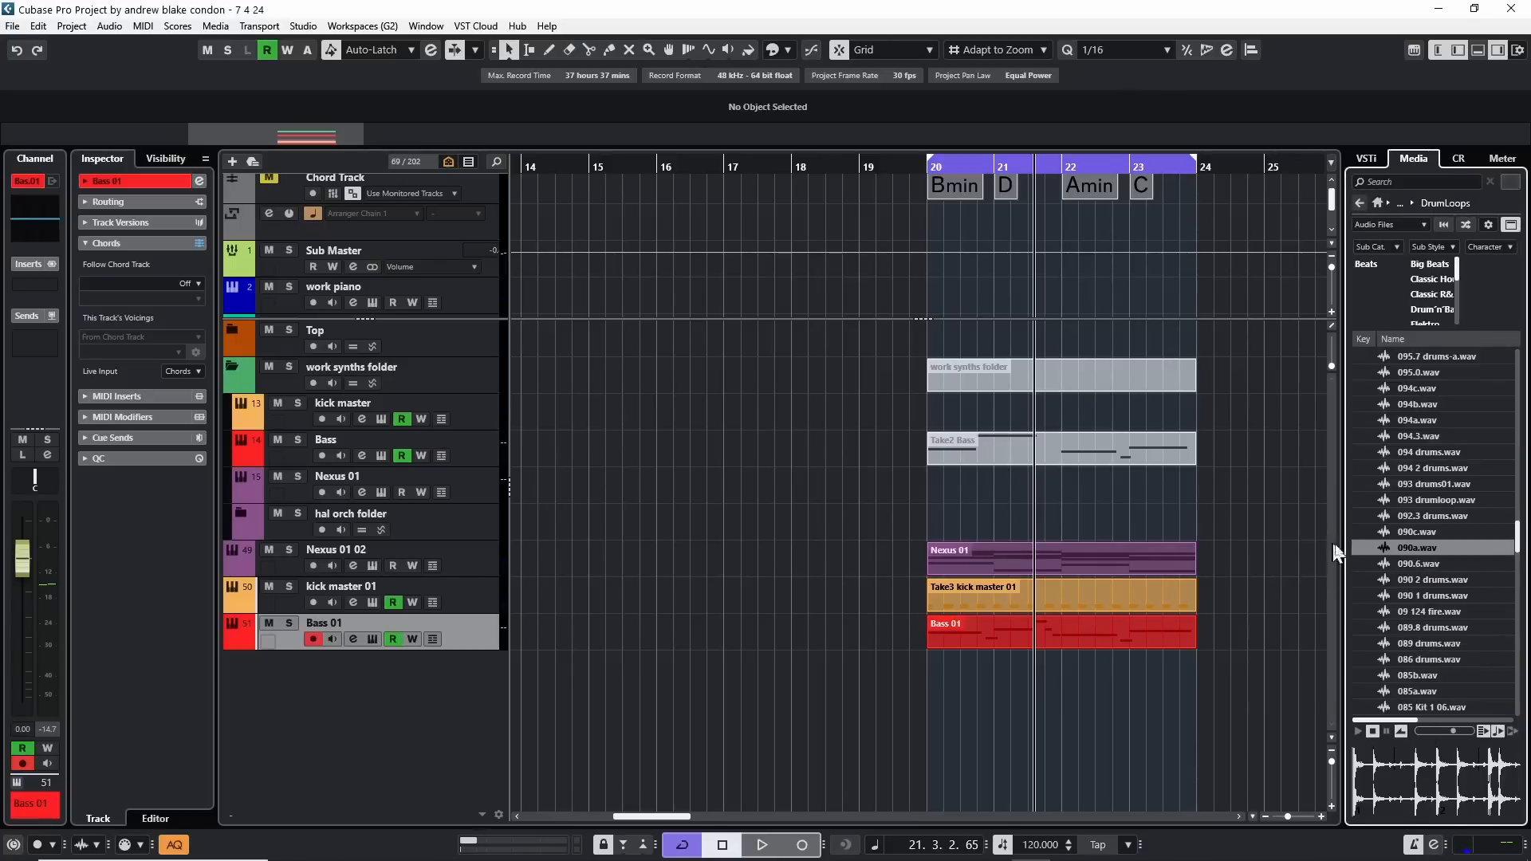
{"action": "left_click", "coordinate": [1405, 675]}
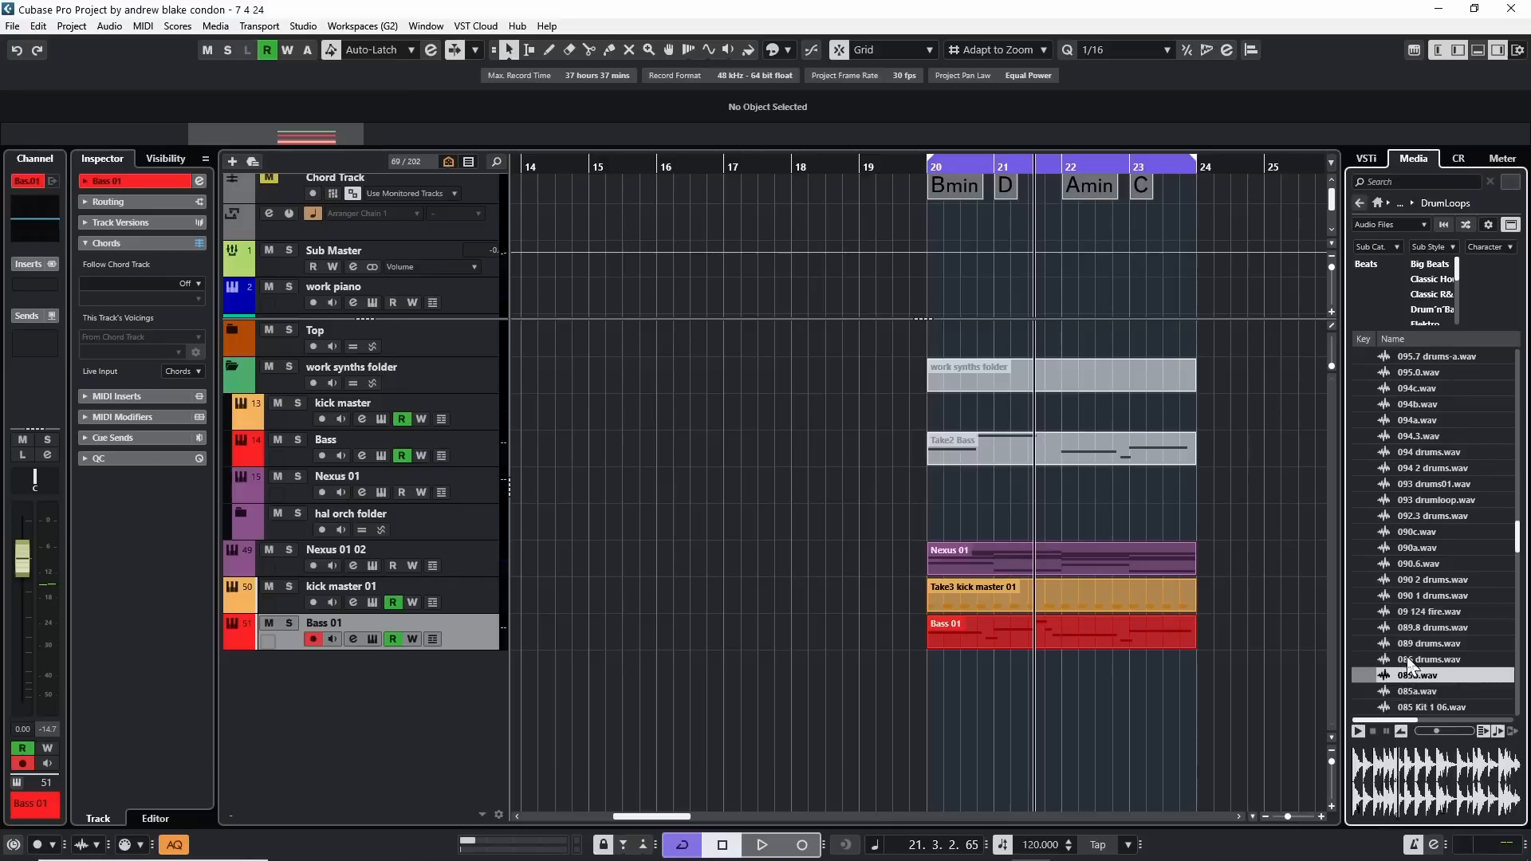
{"action": "left_click", "coordinate": [1407, 659]}
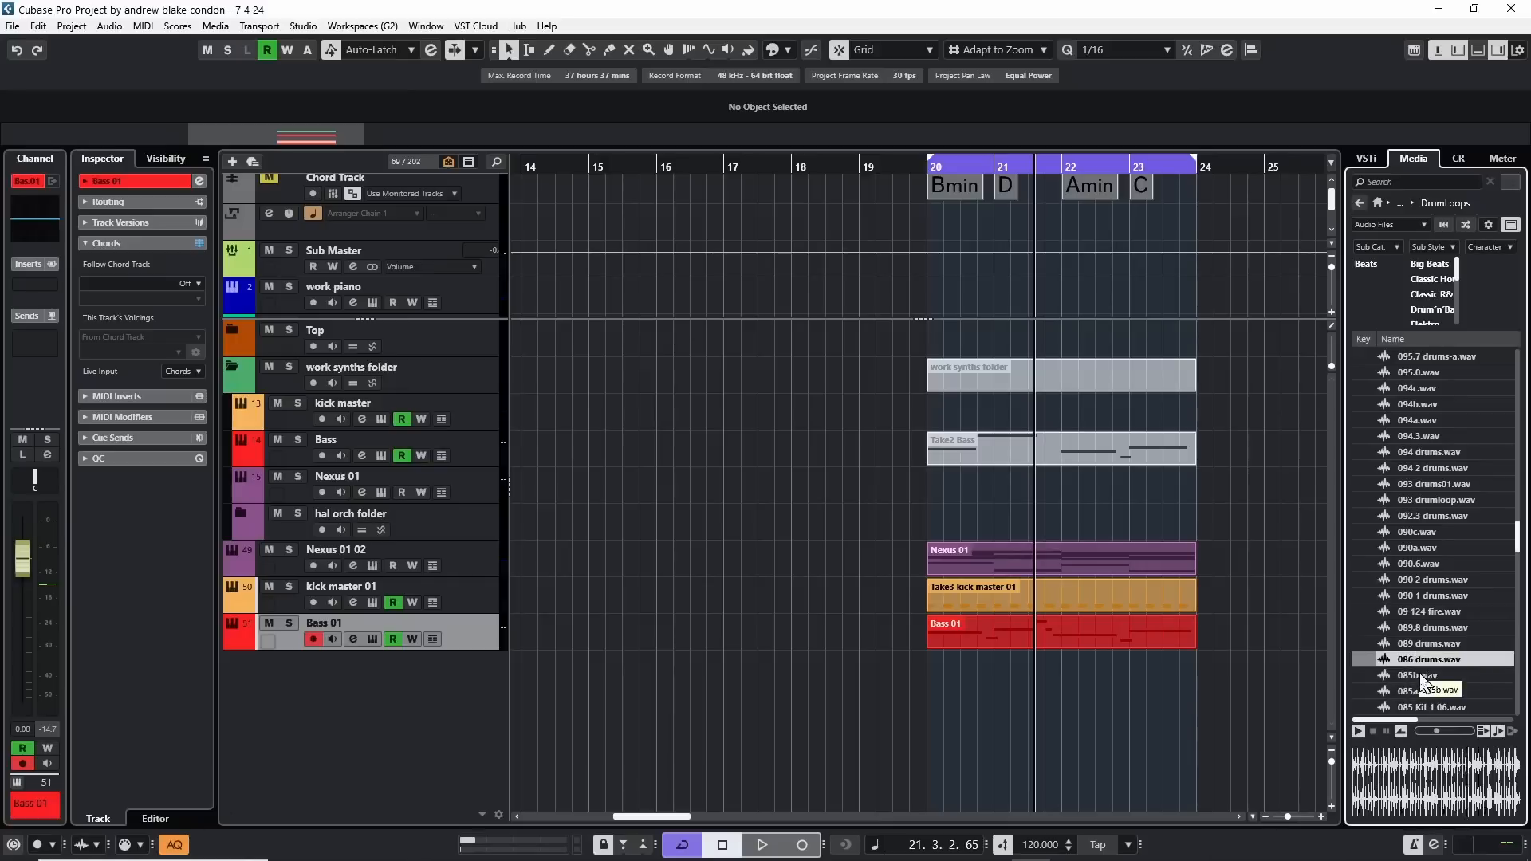
- Add 085b.wav to a new audio track below Bass 01, filling bars 20 to 24, and return to the loop start
{"action": "left_click", "coordinate": [1408, 676]}
{"action": "left_click_drag", "start_coordinate": [1408, 682], "coordinate": [938, 669]}
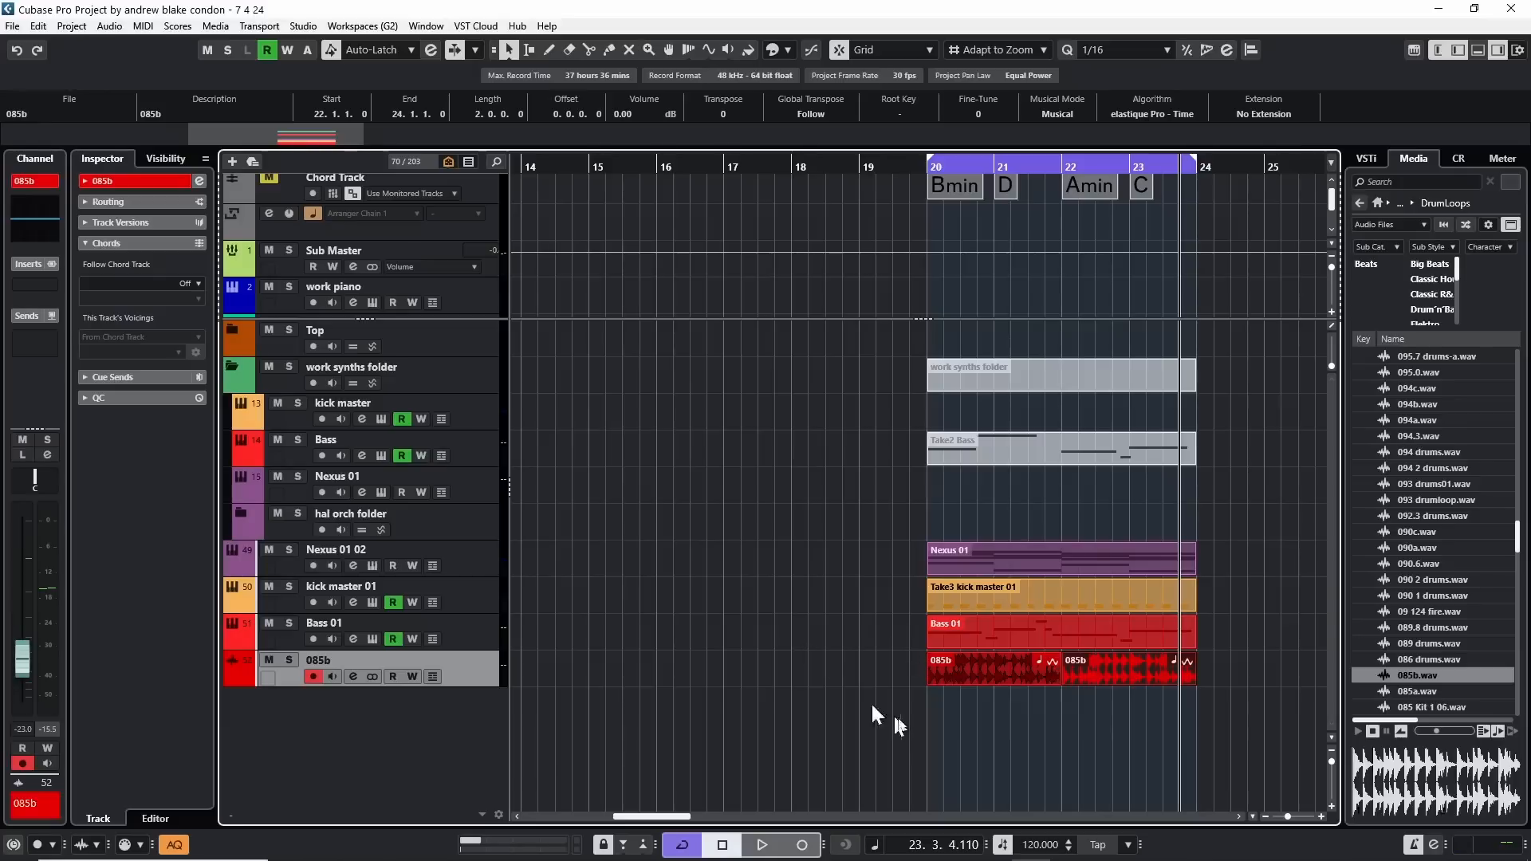
{"action": "key", "text": "KP_1"}
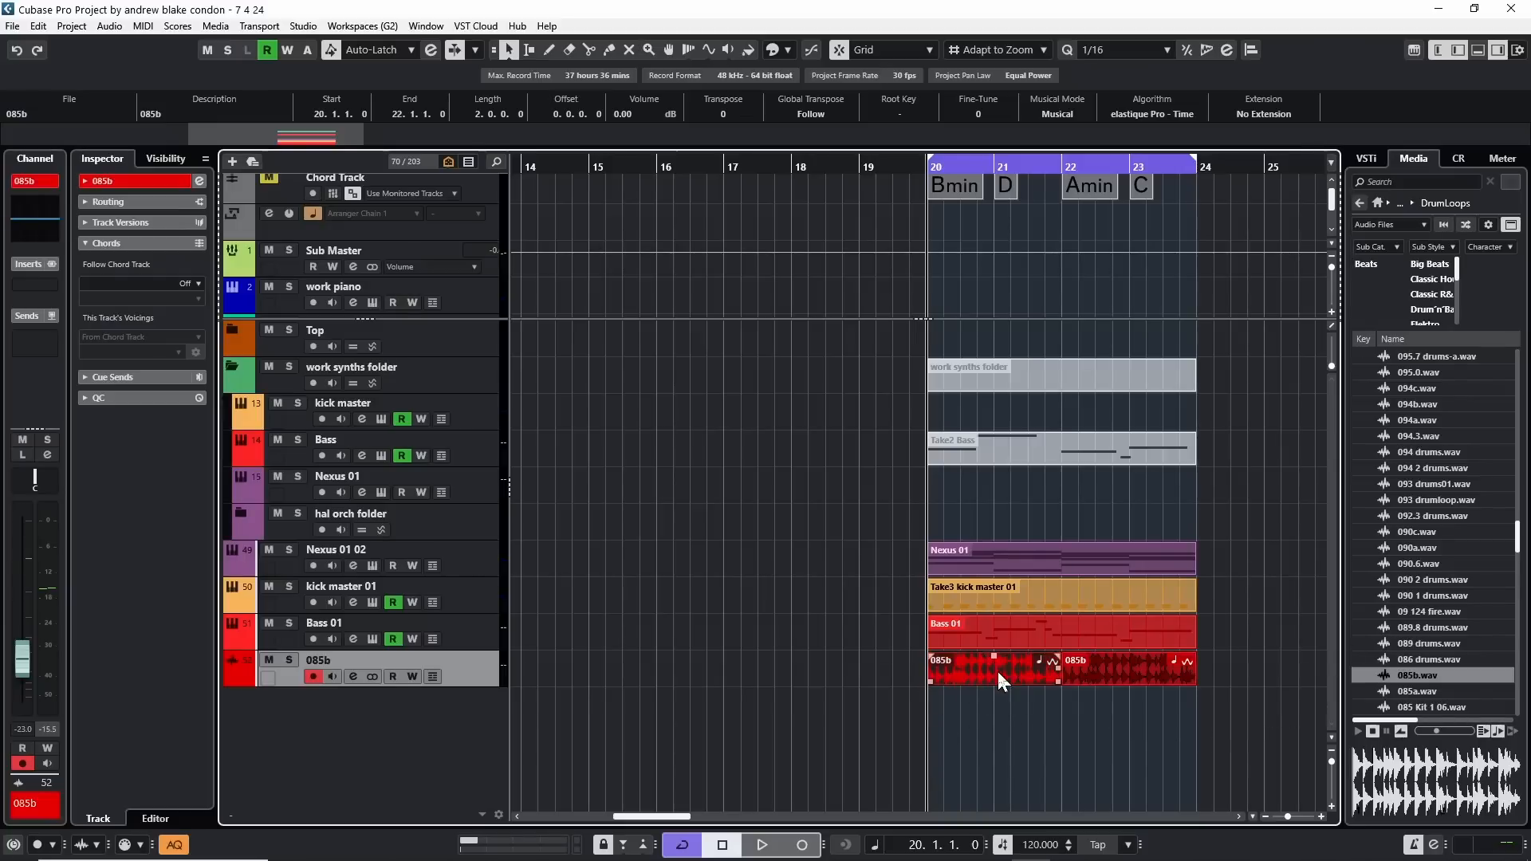
{"action": "left_click", "coordinate": [1096, 676]}
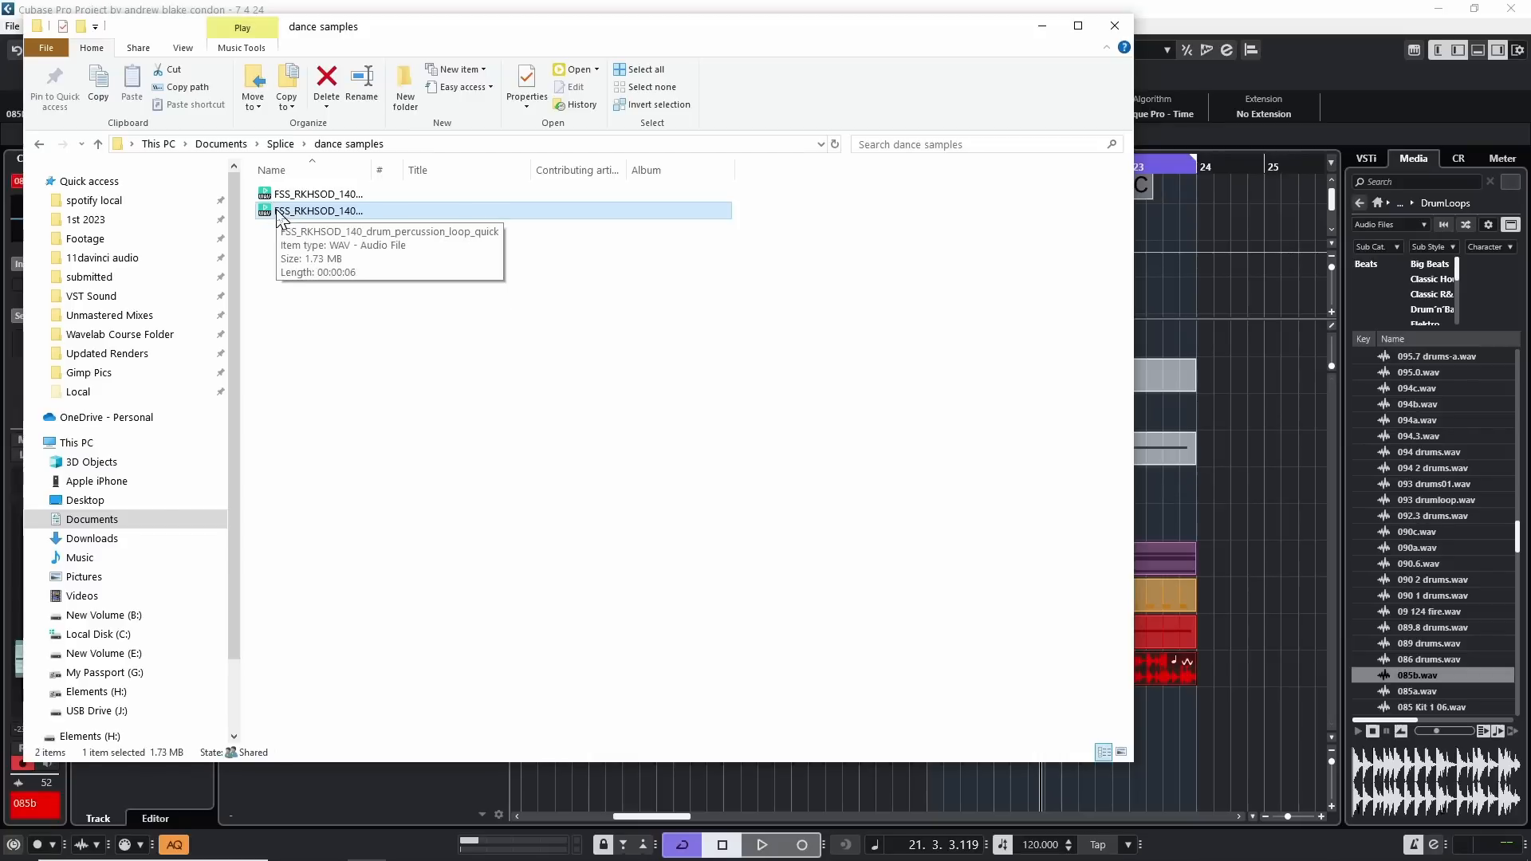
- Import FSS_RKHSOD_140_drum_percussion_loop_quick from the dance samples folder onto a new track below 085b at bar 20
{"action": "left_click_drag", "start_coordinate": [279, 217], "coordinate": [858, 723]}
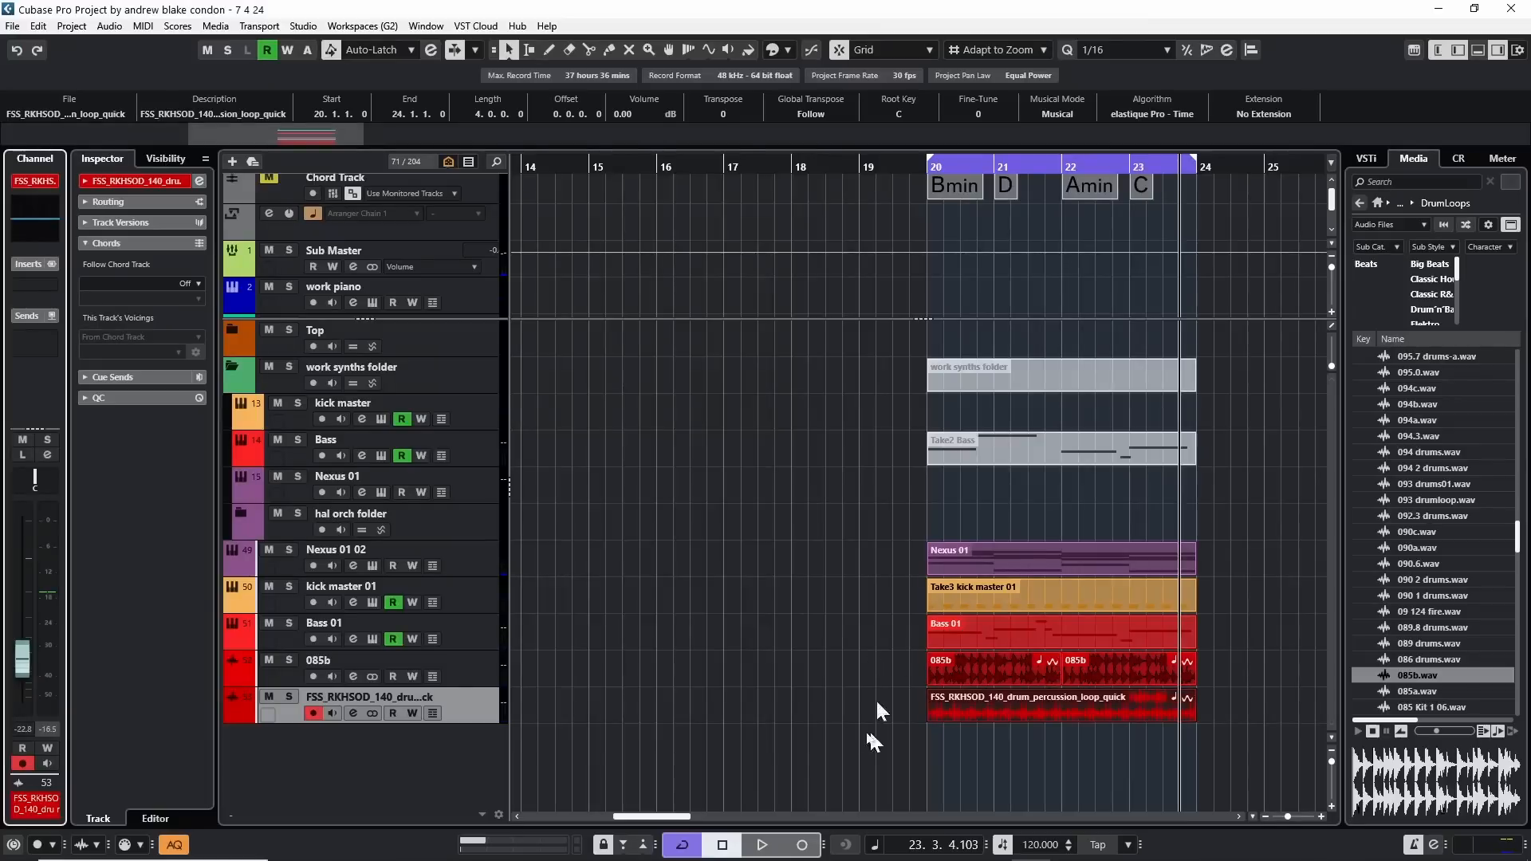
{"action": "left_click", "coordinate": [1014, 704]}
- Review the audio file import options in the Editing-Audio preferences, including the Open Options Dialog and Use Settings choices
{"action": "left_click", "coordinate": [39, 26]}
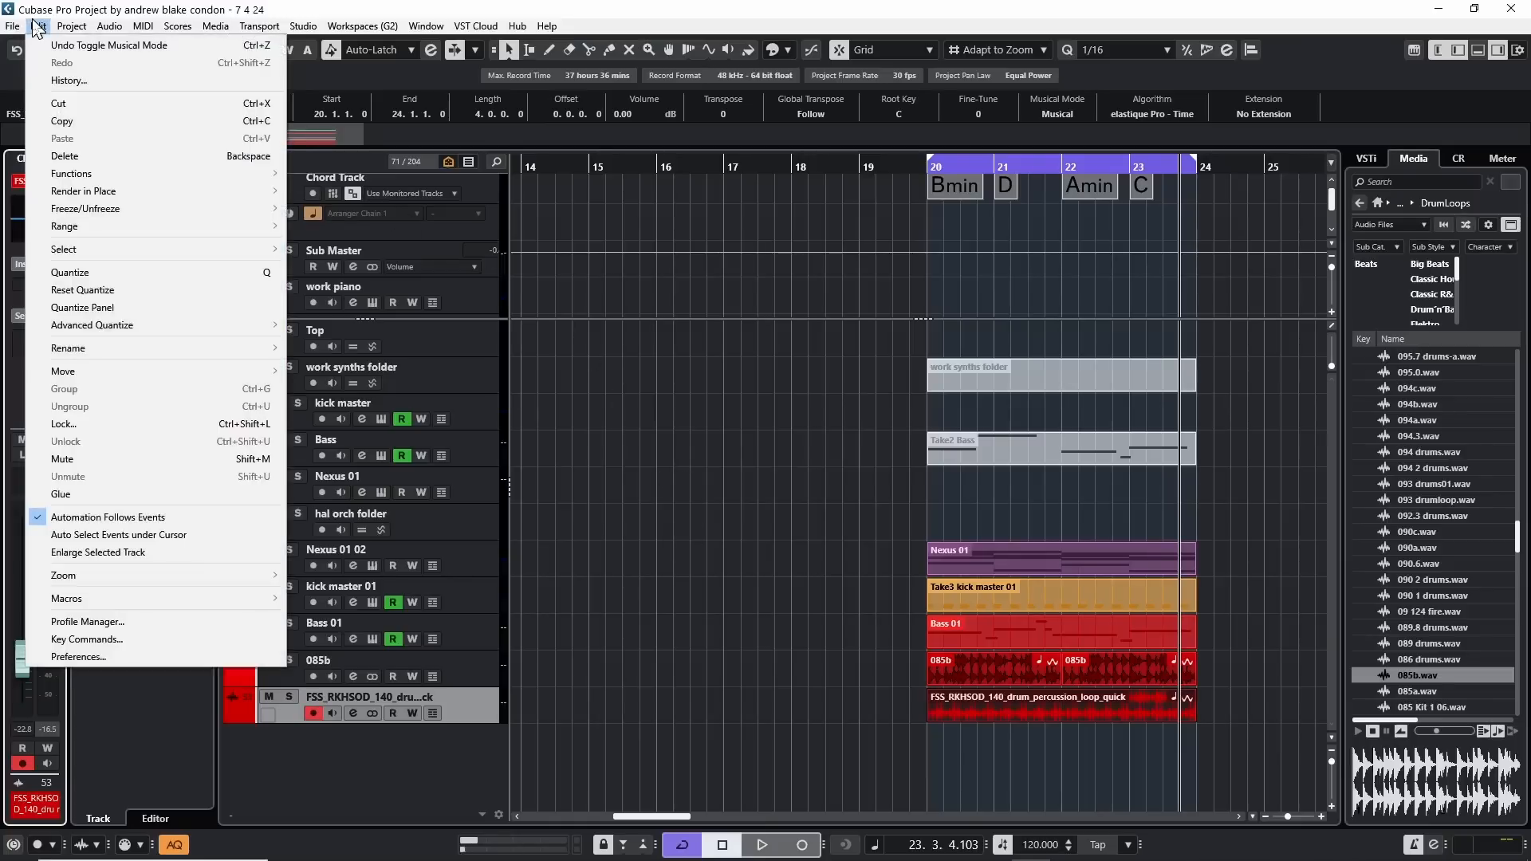
{"action": "left_click", "coordinate": [89, 659]}
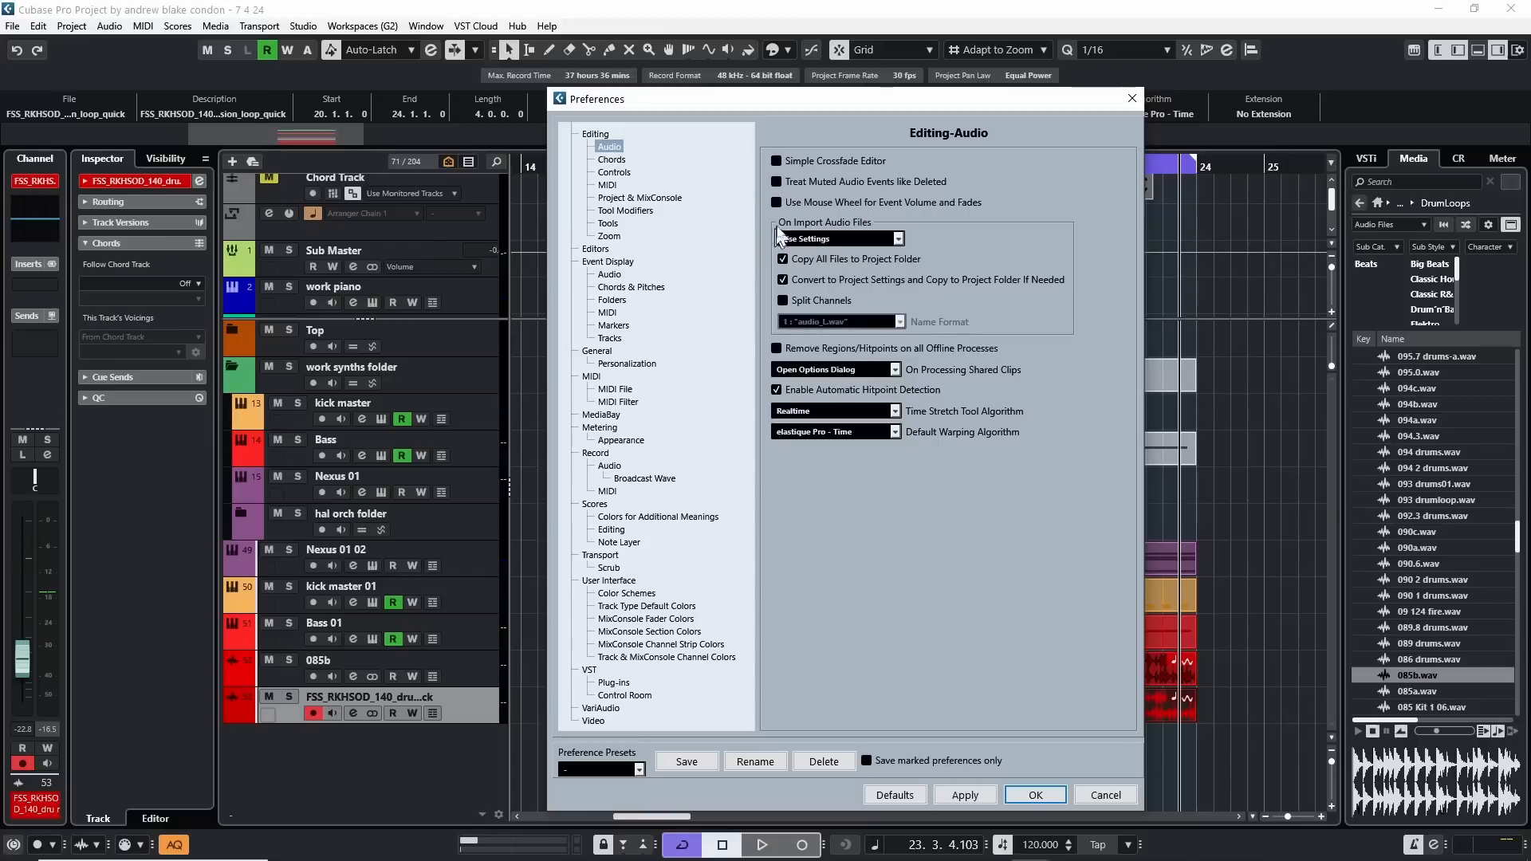
{"action": "left_click", "coordinate": [864, 236]}
{"action": "left_click", "coordinate": [816, 263]}
{"action": "left_click", "coordinate": [898, 238]}
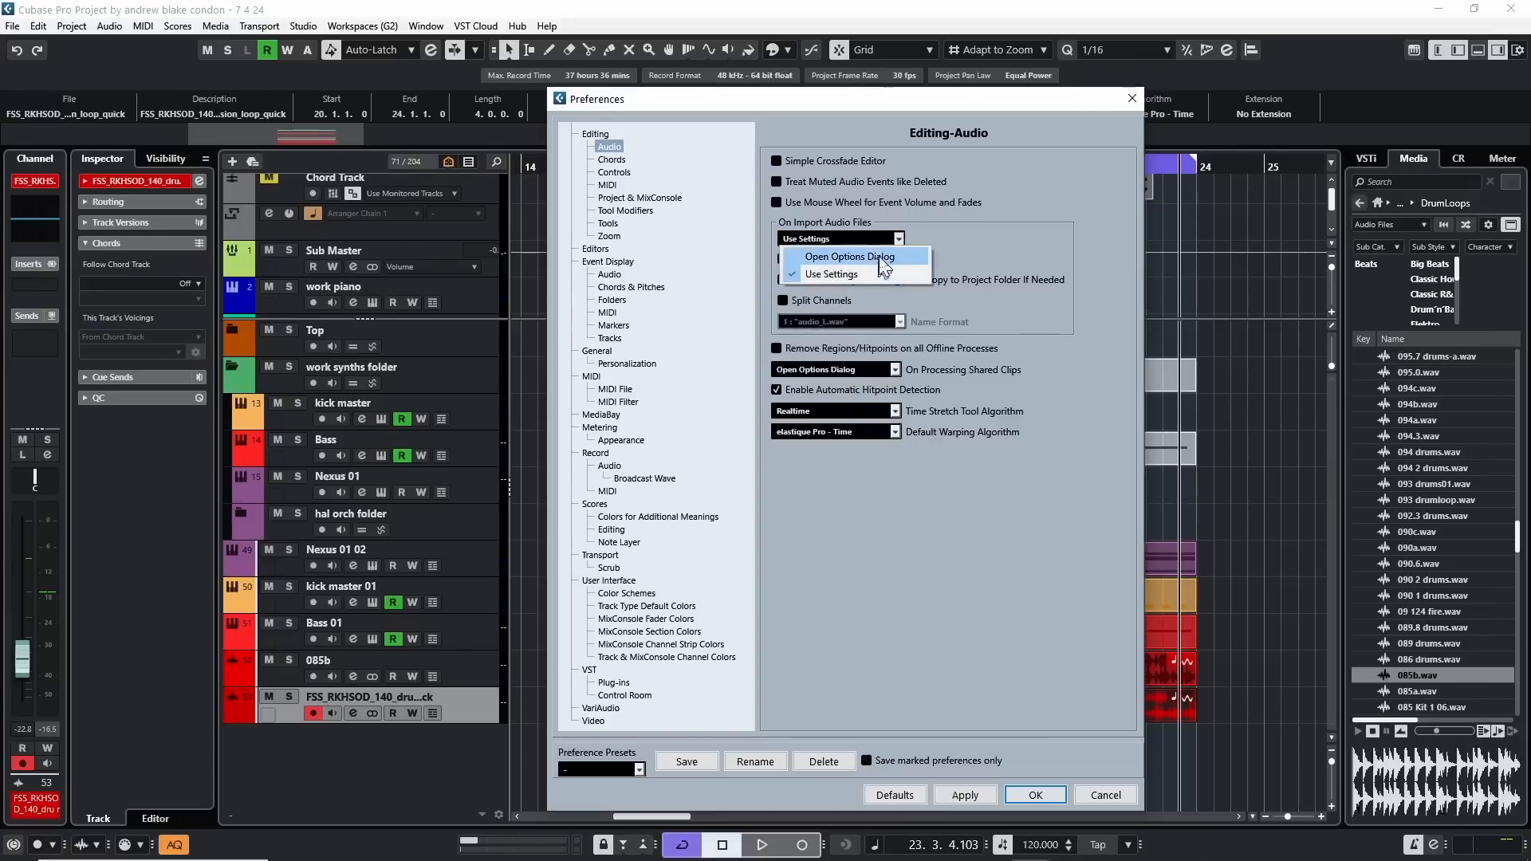
{"action": "left_click", "coordinate": [952, 246]}
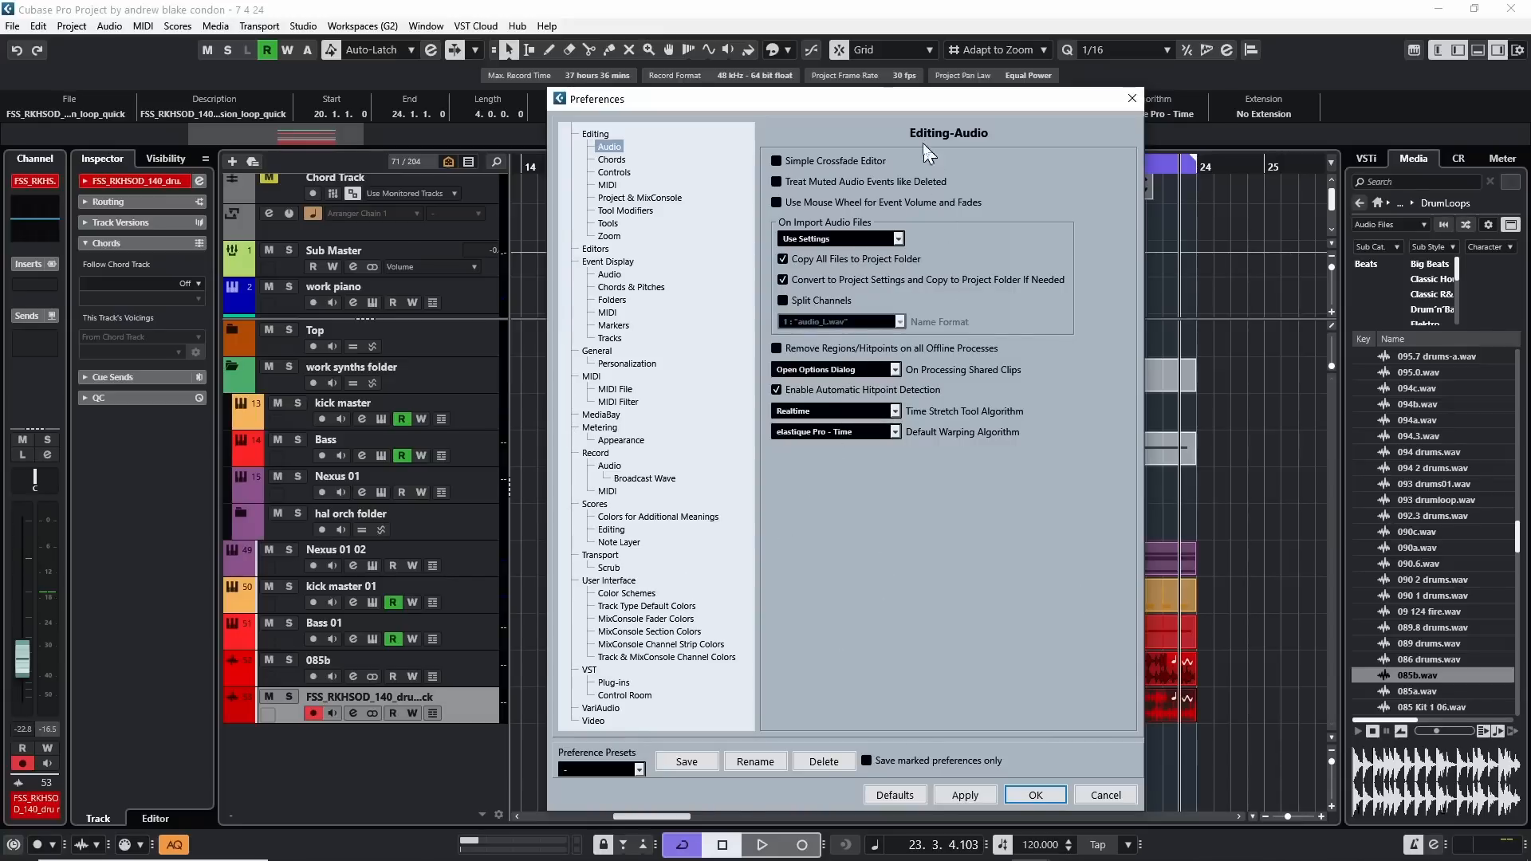
{"action": "left_click_drag", "start_coordinate": [871, 108], "coordinate": [504, 72]}
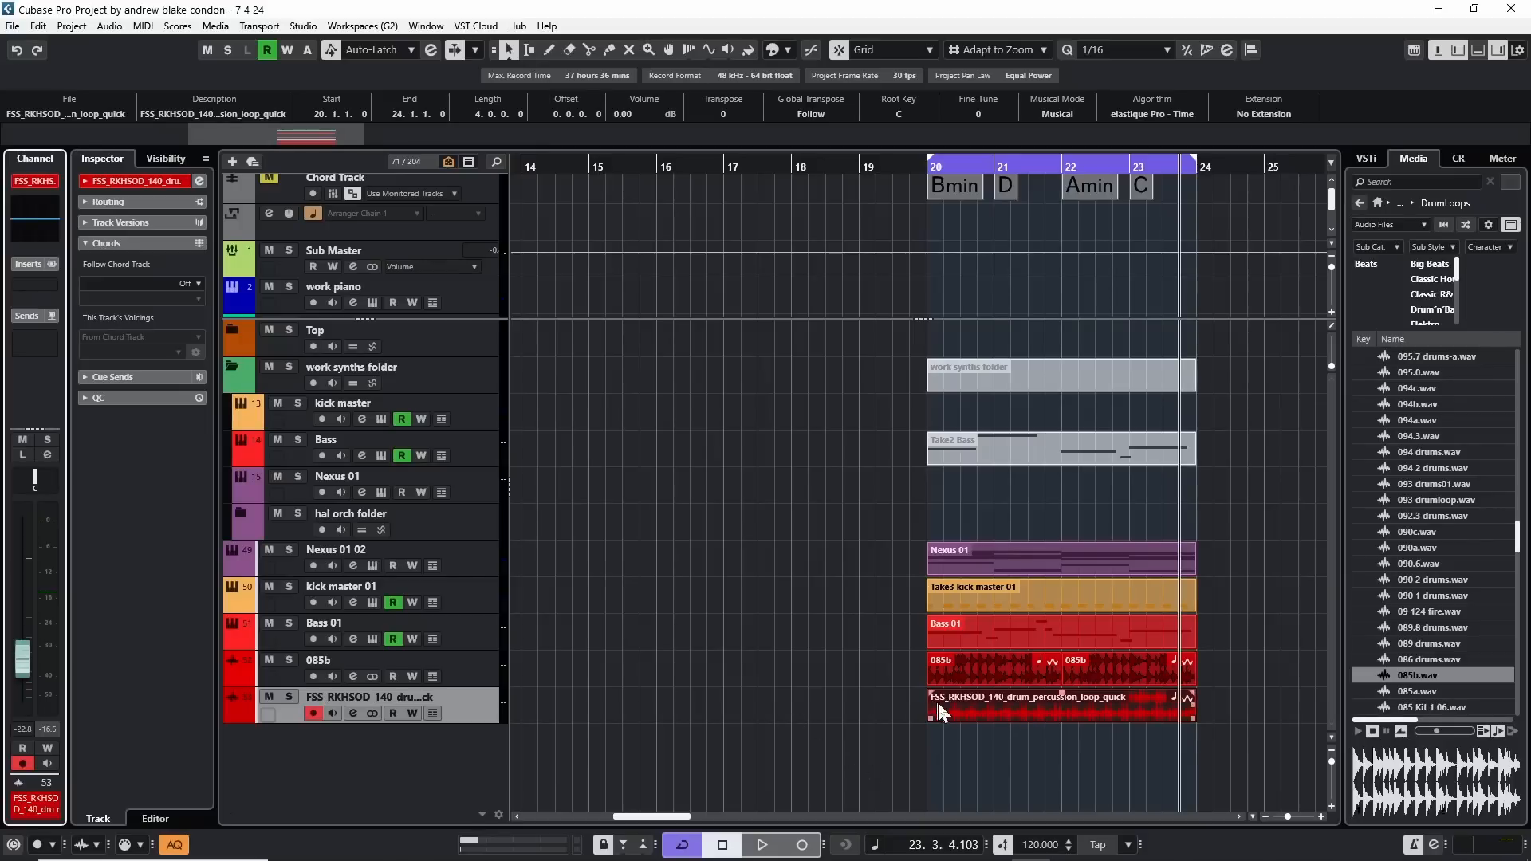
- Switch to File Explorer, look through the untitled project folders in Cubase Projects 2nd driveB\Dump on drive B, and return to Cubase
{"action": "key", "text": "alt+Tab"}
{"action": "left_click_drag", "start_coordinate": [1074, 68], "coordinate": [549, 74]}
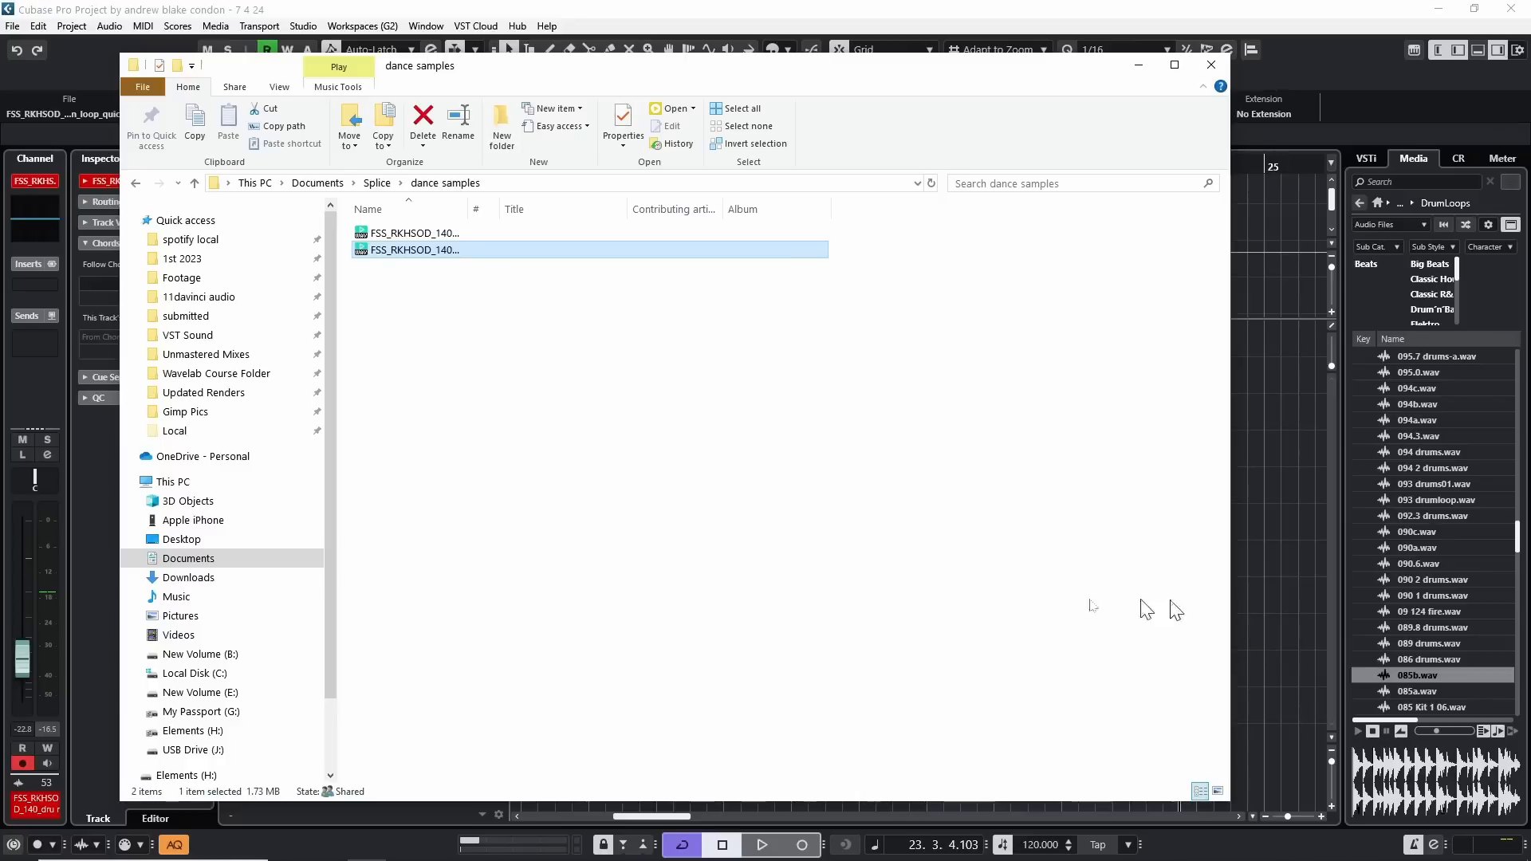
{"action": "left_click", "coordinate": [179, 653]}
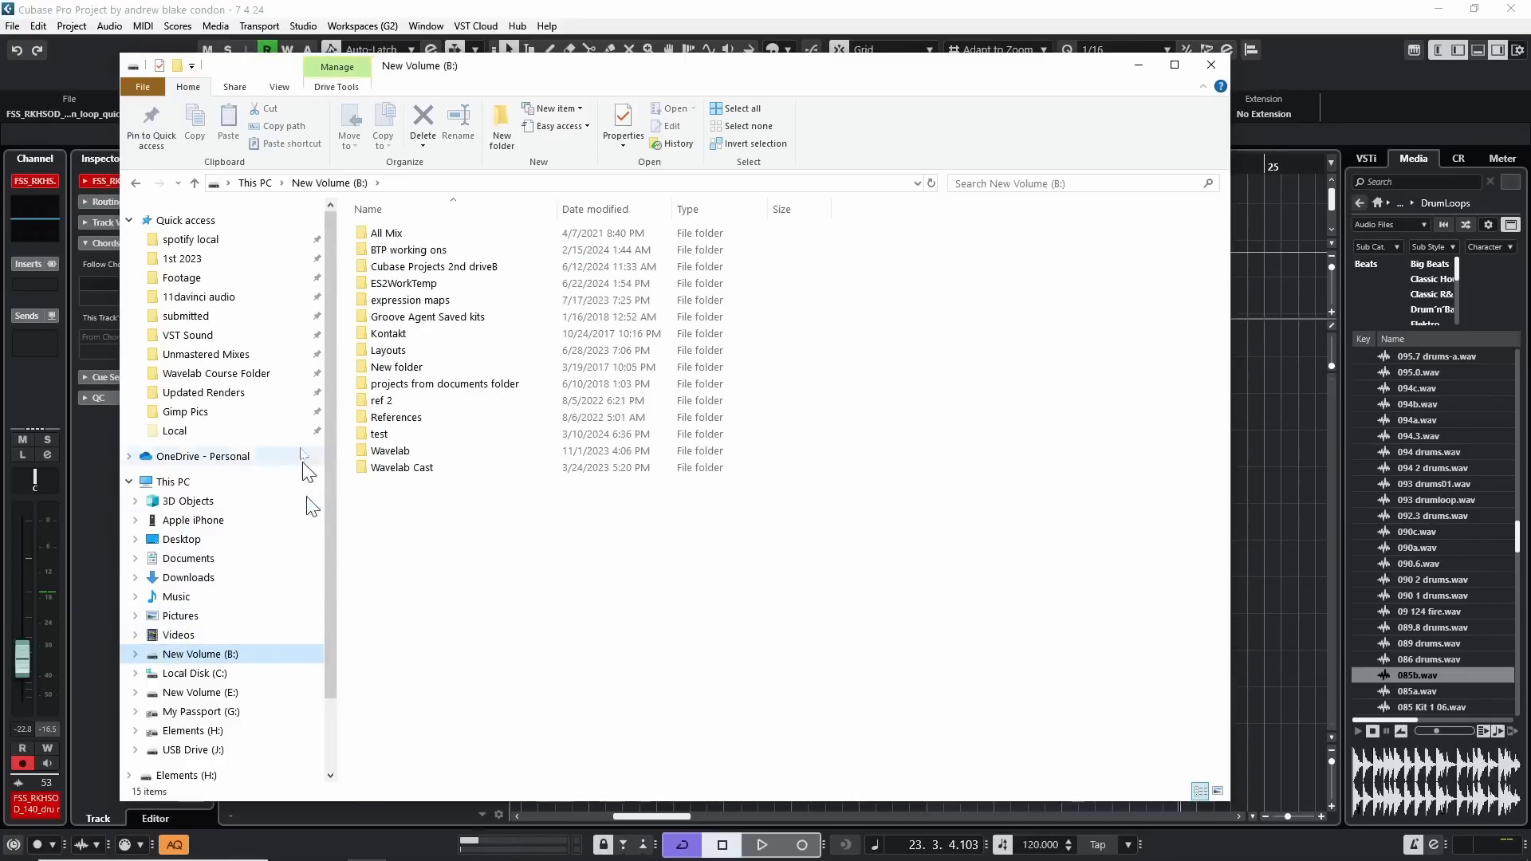
{"action": "double_click", "coordinate": [403, 268]}
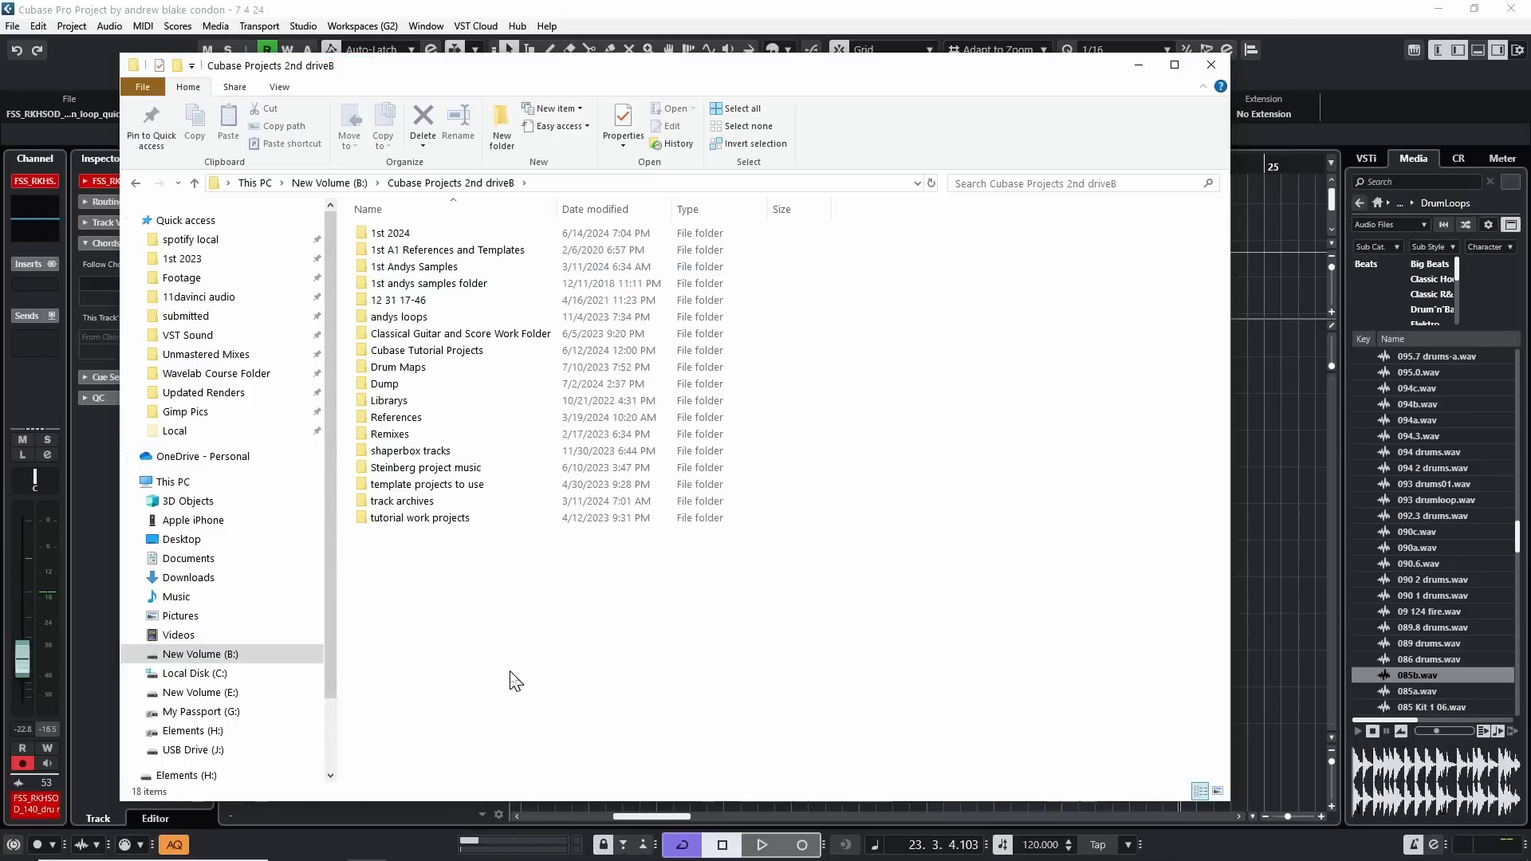
{"action": "double_click", "coordinate": [414, 388]}
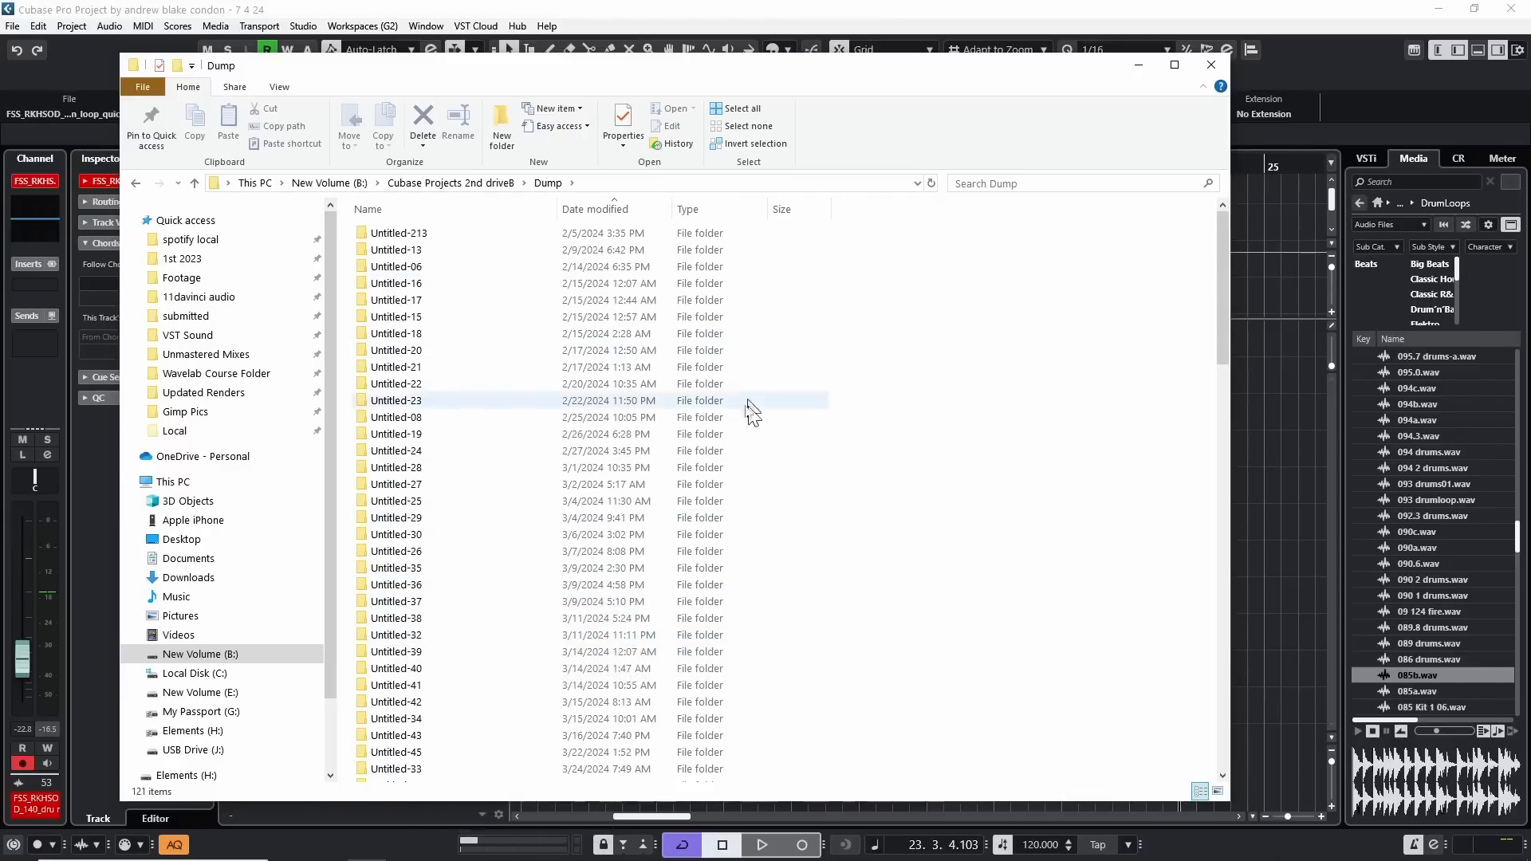
{"action": "scroll", "coordinate": [594, 440], "scroll_direction": "down", "scroll_amount": 14}
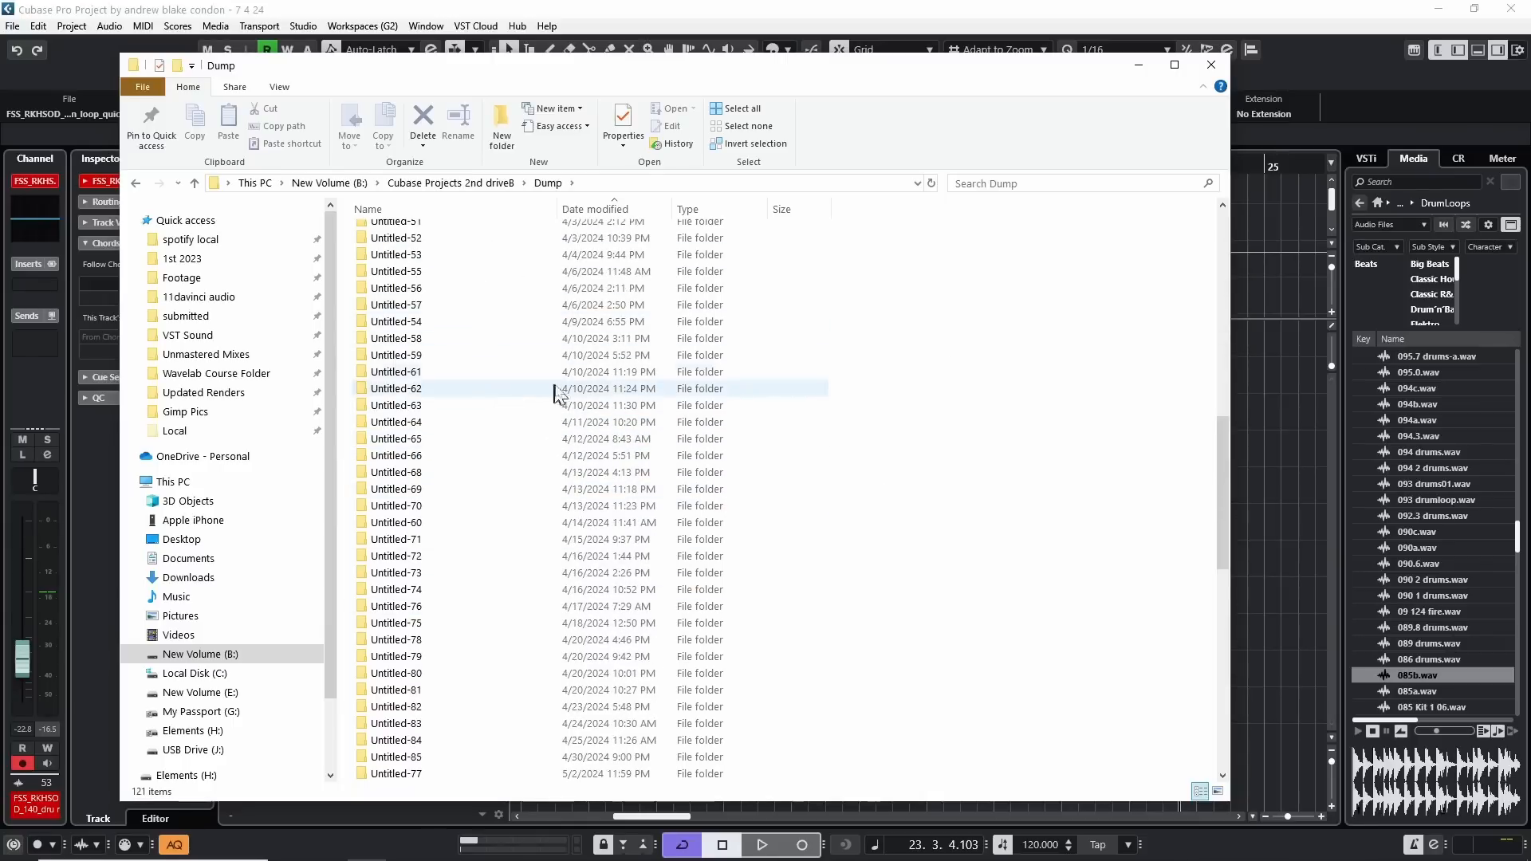
{"action": "scroll", "coordinate": [650, 474], "scroll_direction": "up", "scroll_amount": 8}
{"action": "scroll", "coordinate": [650, 474], "scroll_direction": "up", "scroll_amount": 7}
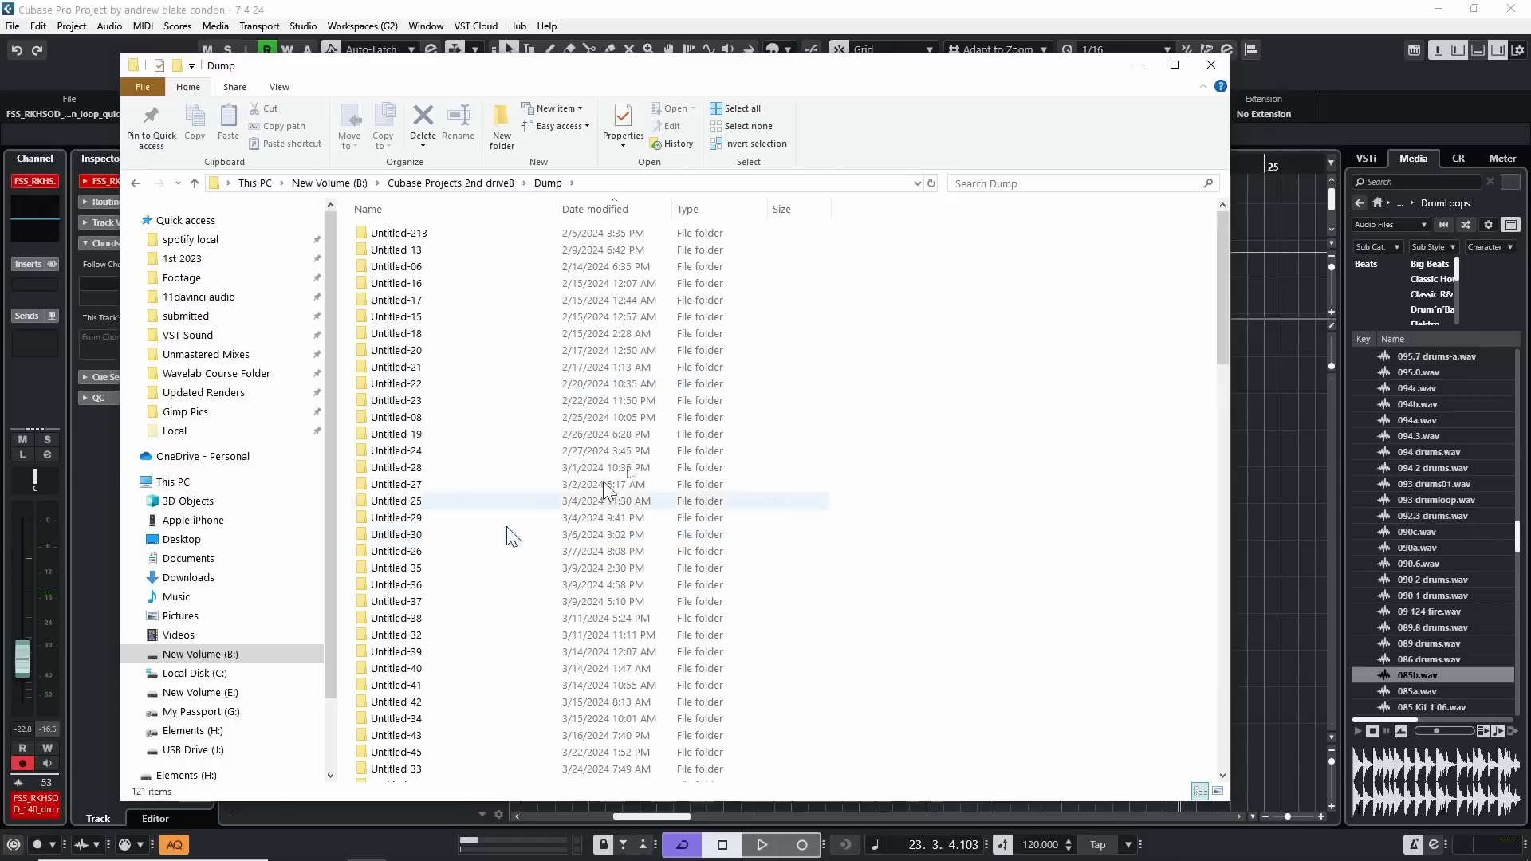
{"action": "key", "text": "alt+Tab"}
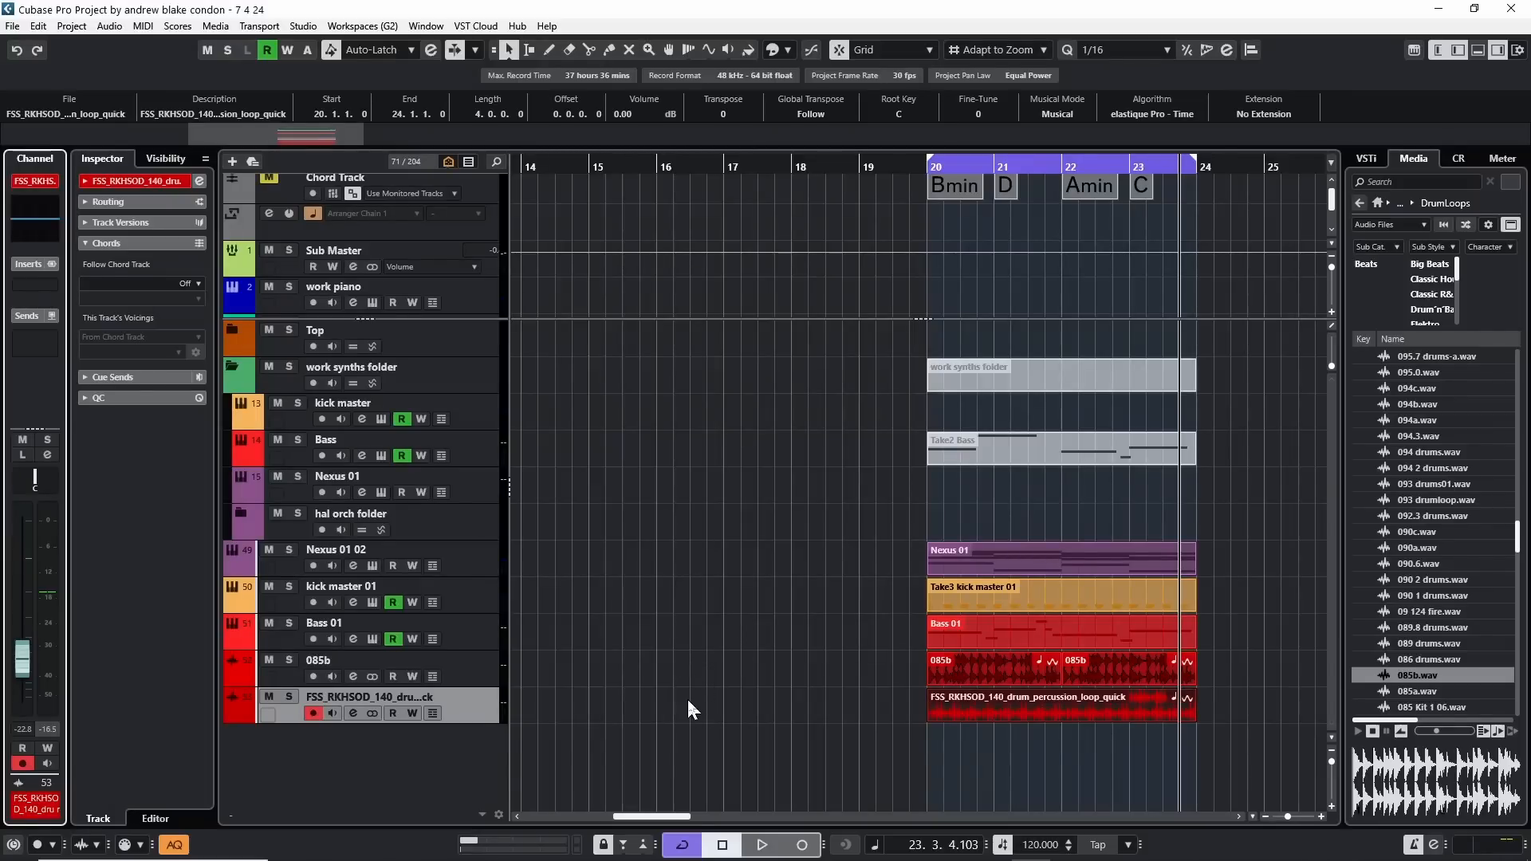
{"action": "left_click", "coordinate": [477, 678]}
{"action": "left_click", "coordinate": [474, 709]}
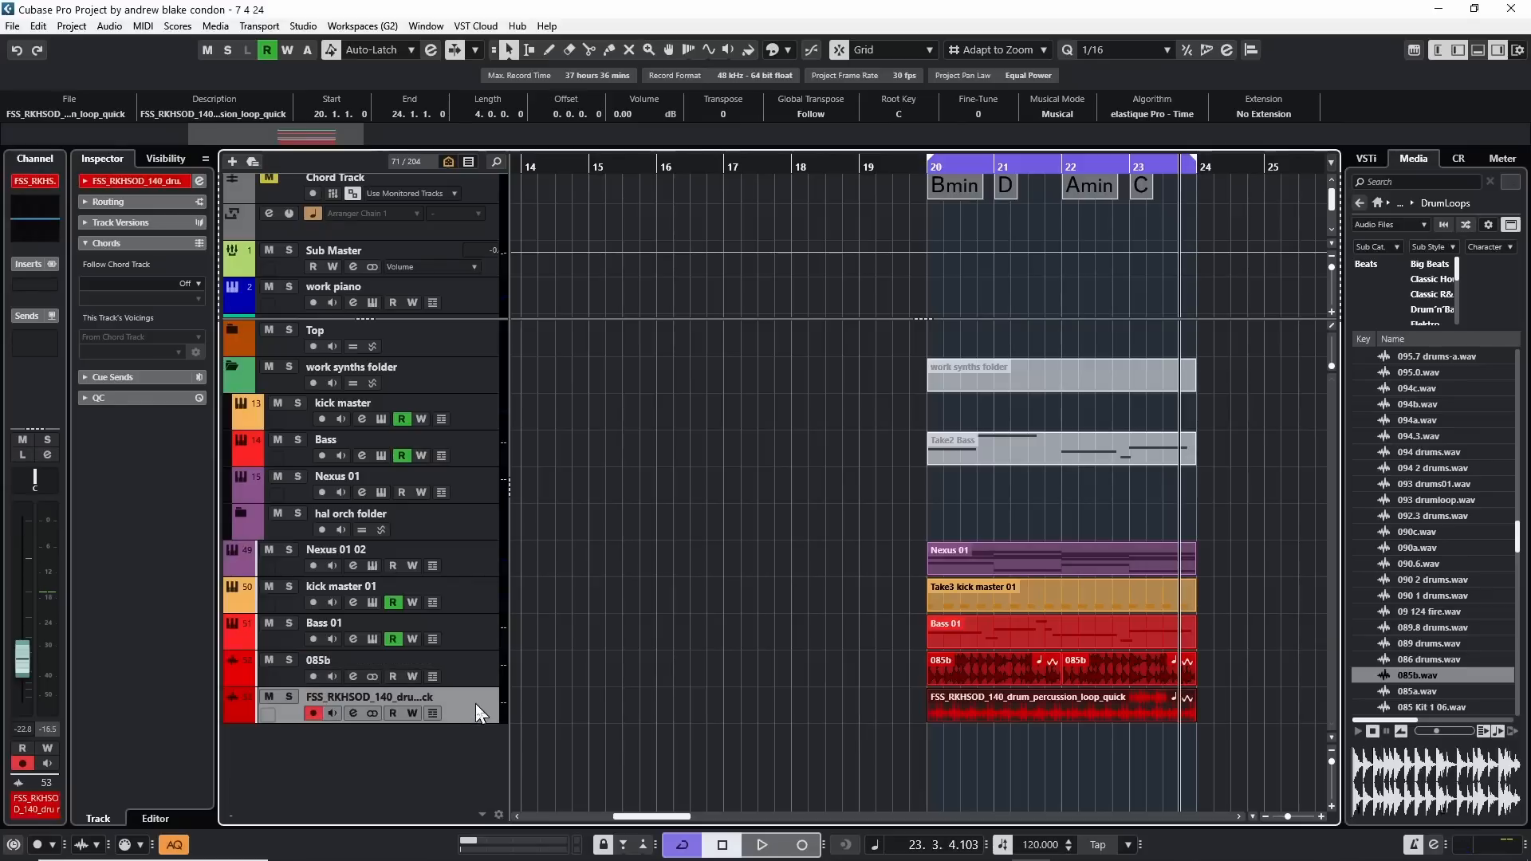
{"action": "left_click", "coordinate": [815, 729]}
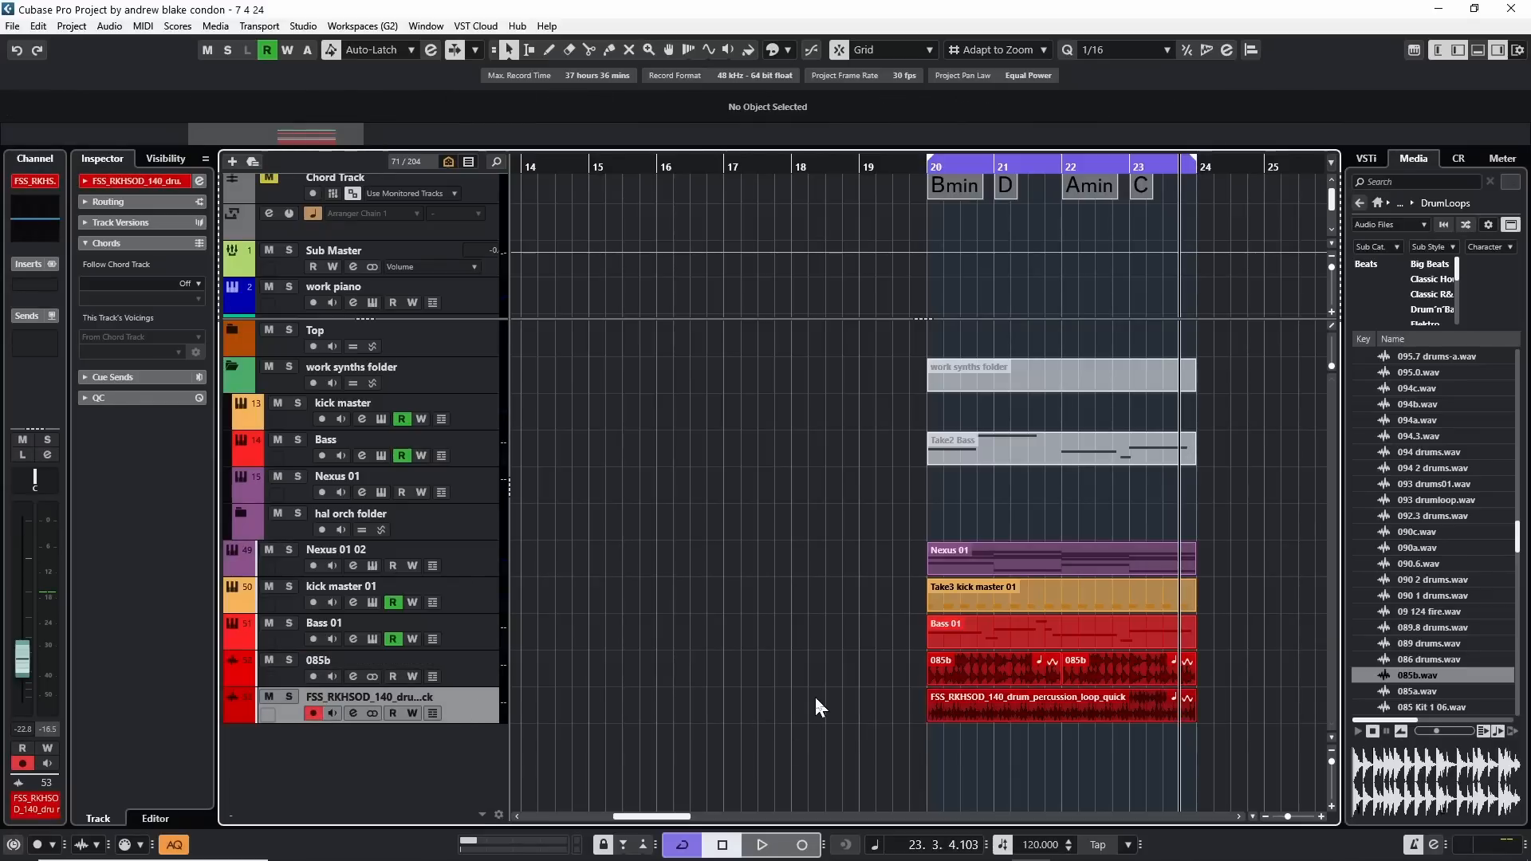
{"action": "left_click", "coordinate": [479, 676]}
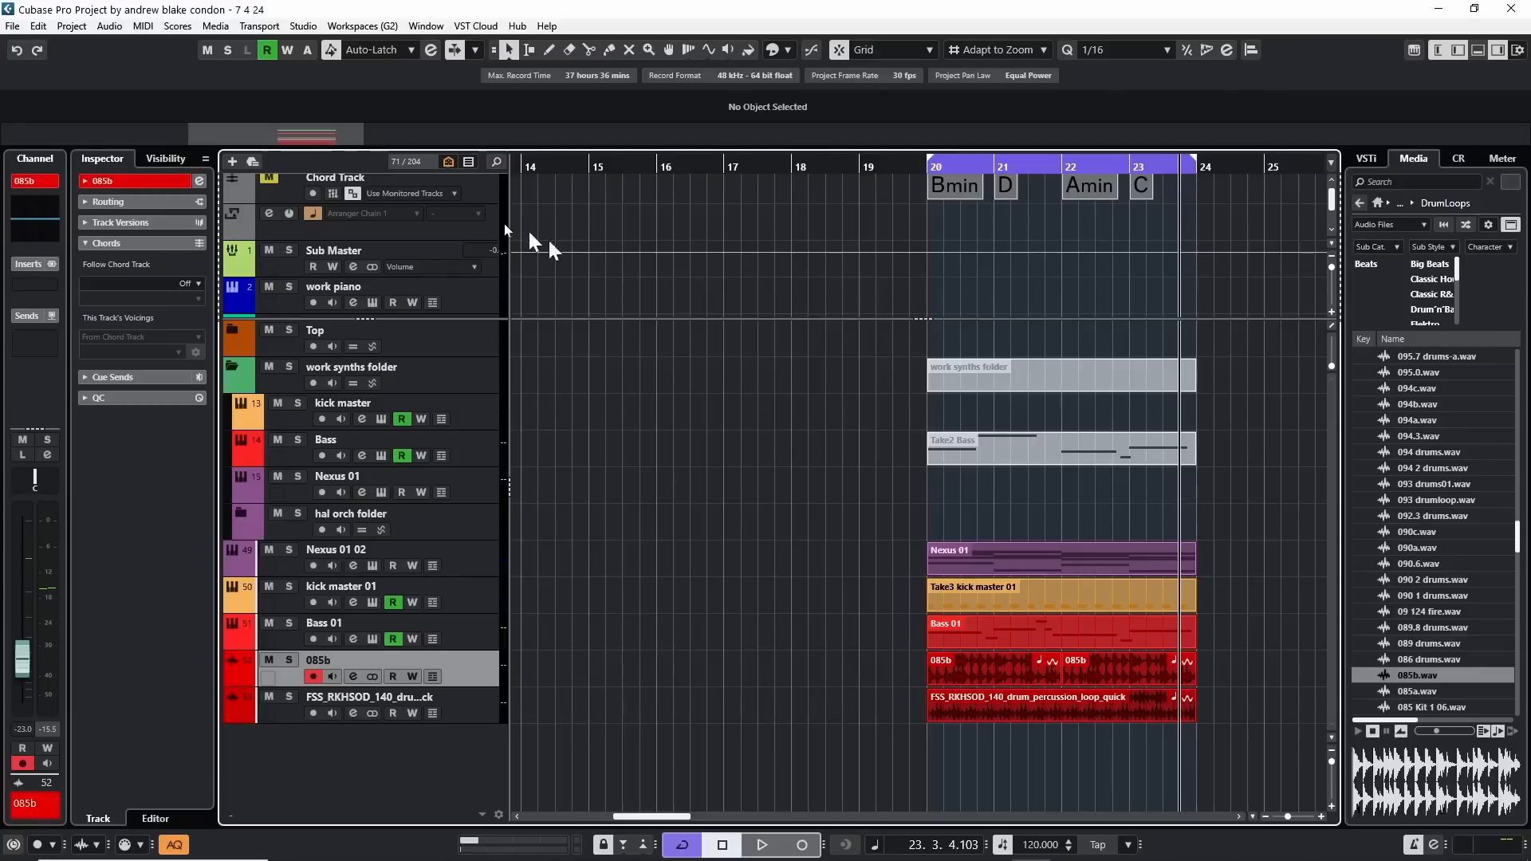
- Start a project backup and create a new folder named Twilight inside Cubase Projects 2nd driveB\1st 2024 as its destination
{"action": "left_click", "coordinate": [13, 26]}
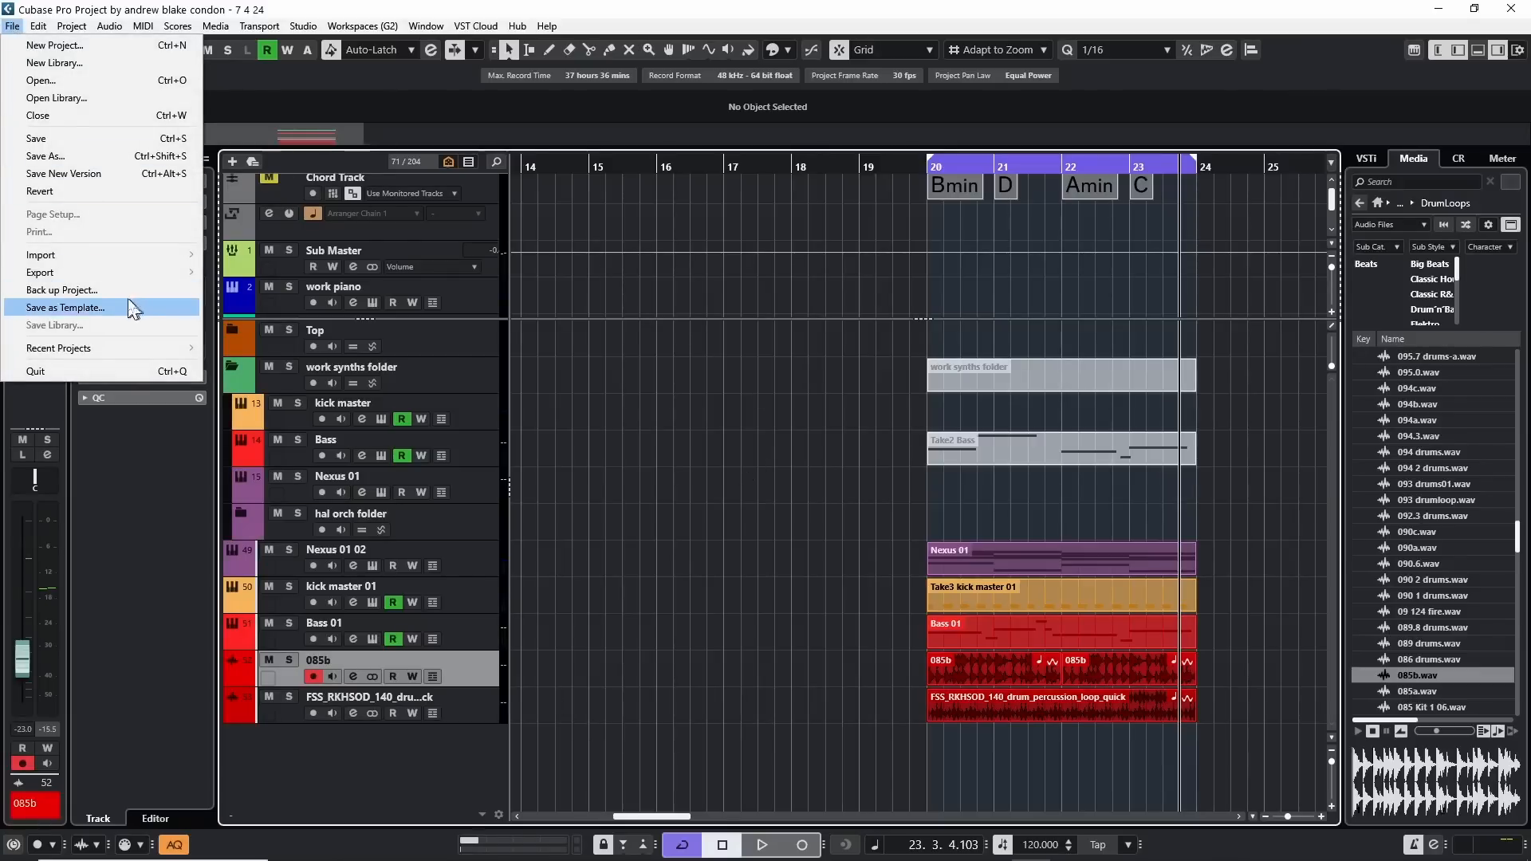
{"action": "left_click", "coordinate": [106, 292]}
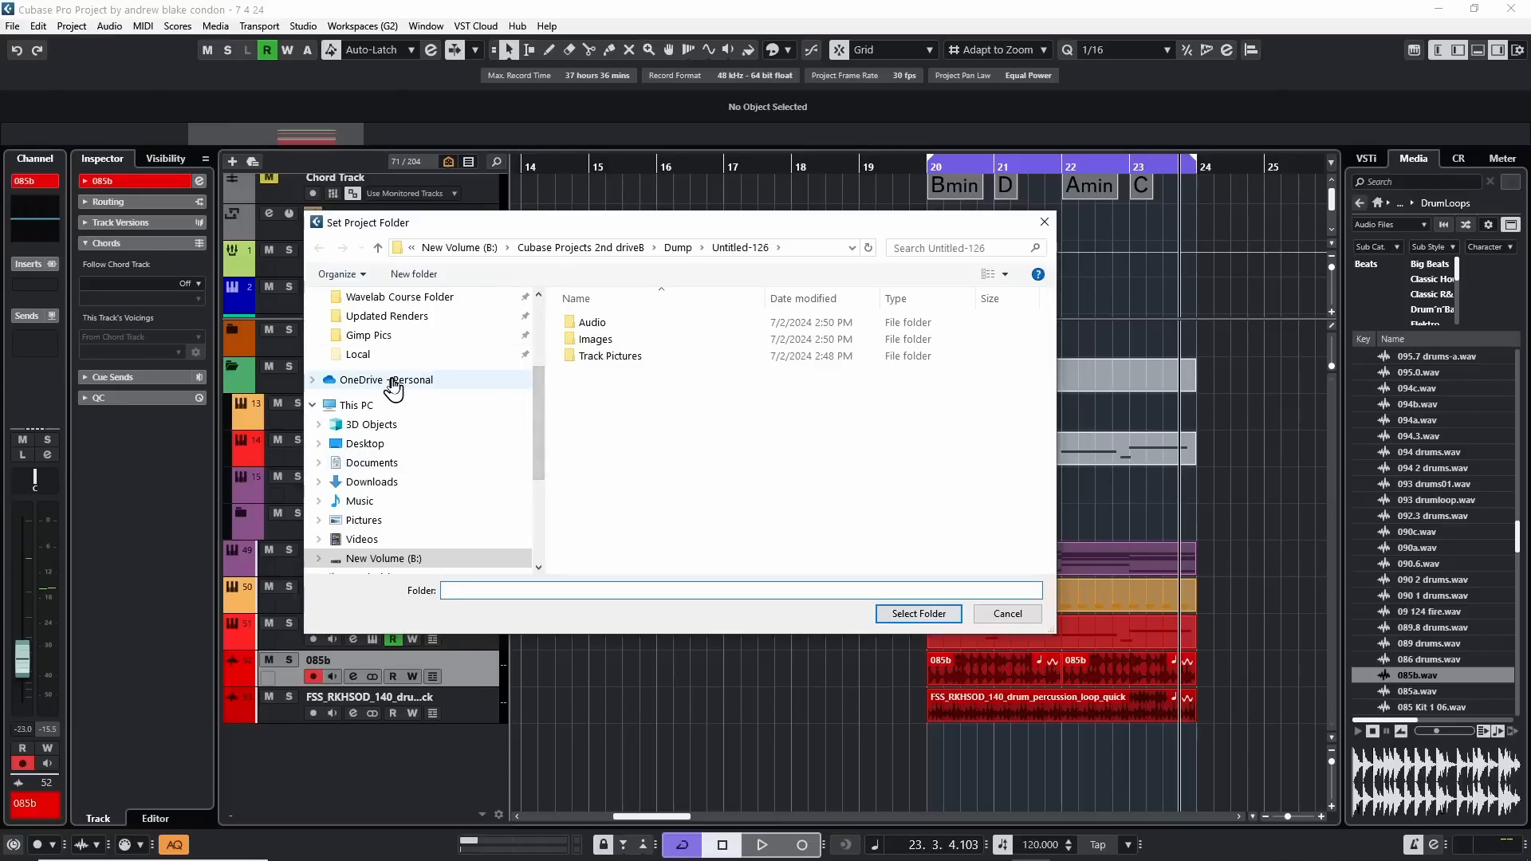
{"action": "left_click", "coordinate": [581, 248]}
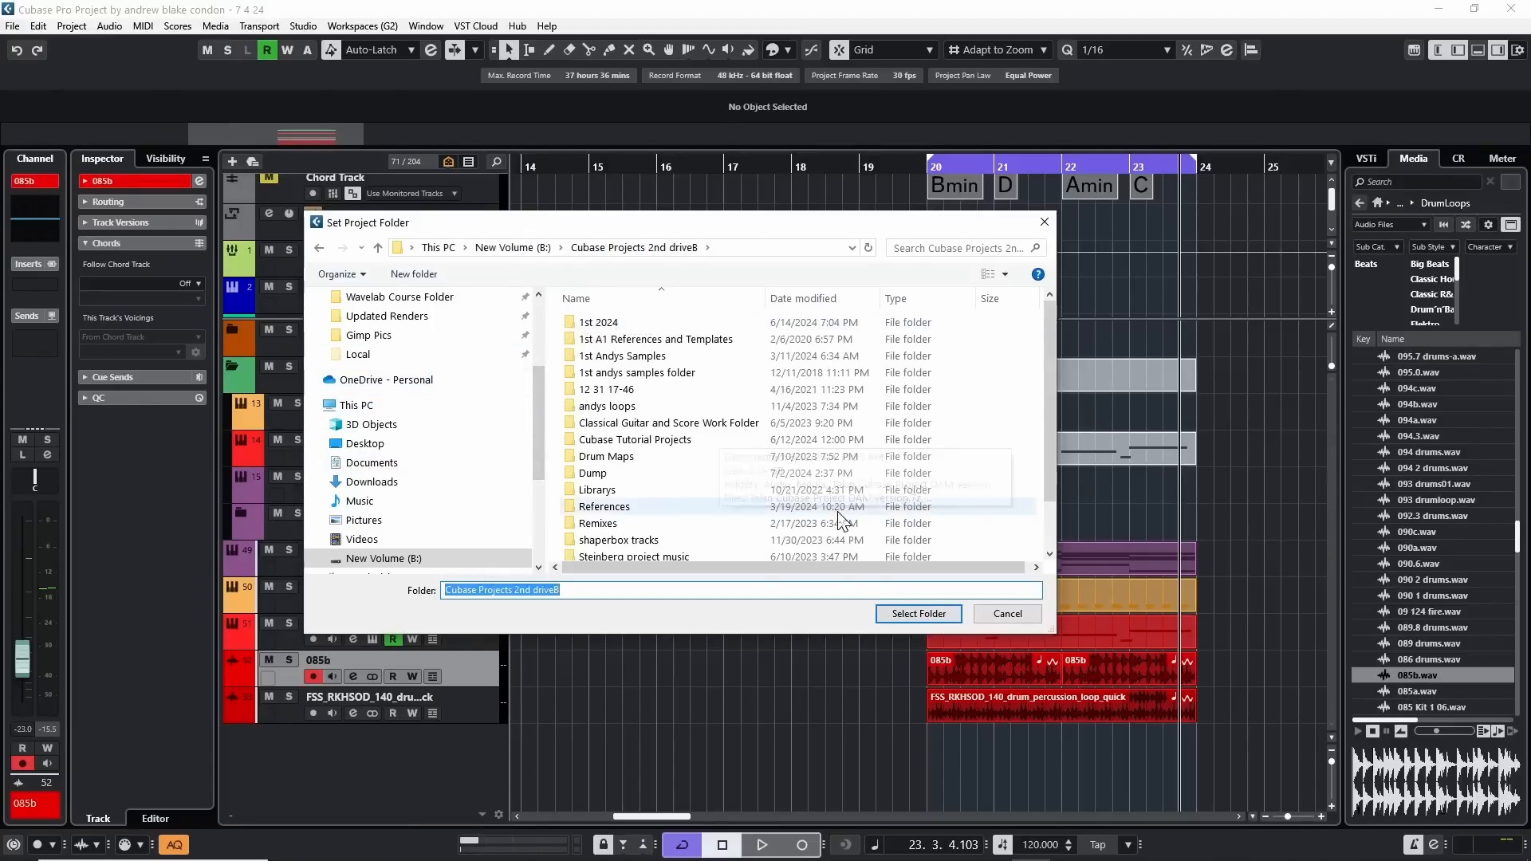
{"action": "double_click", "coordinate": [599, 323]}
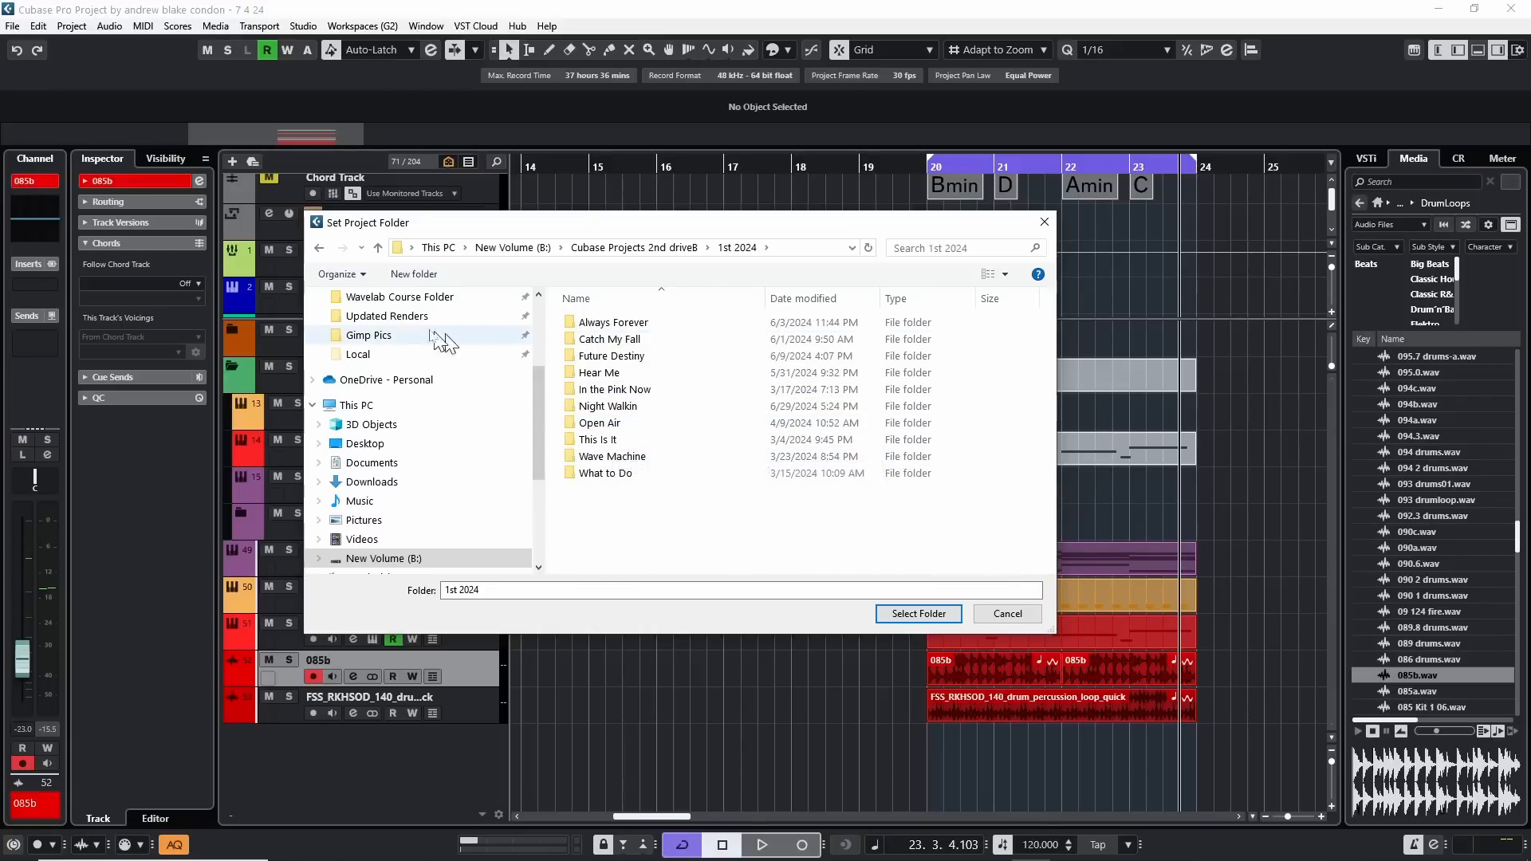
{"action": "left_click", "coordinate": [413, 275]}
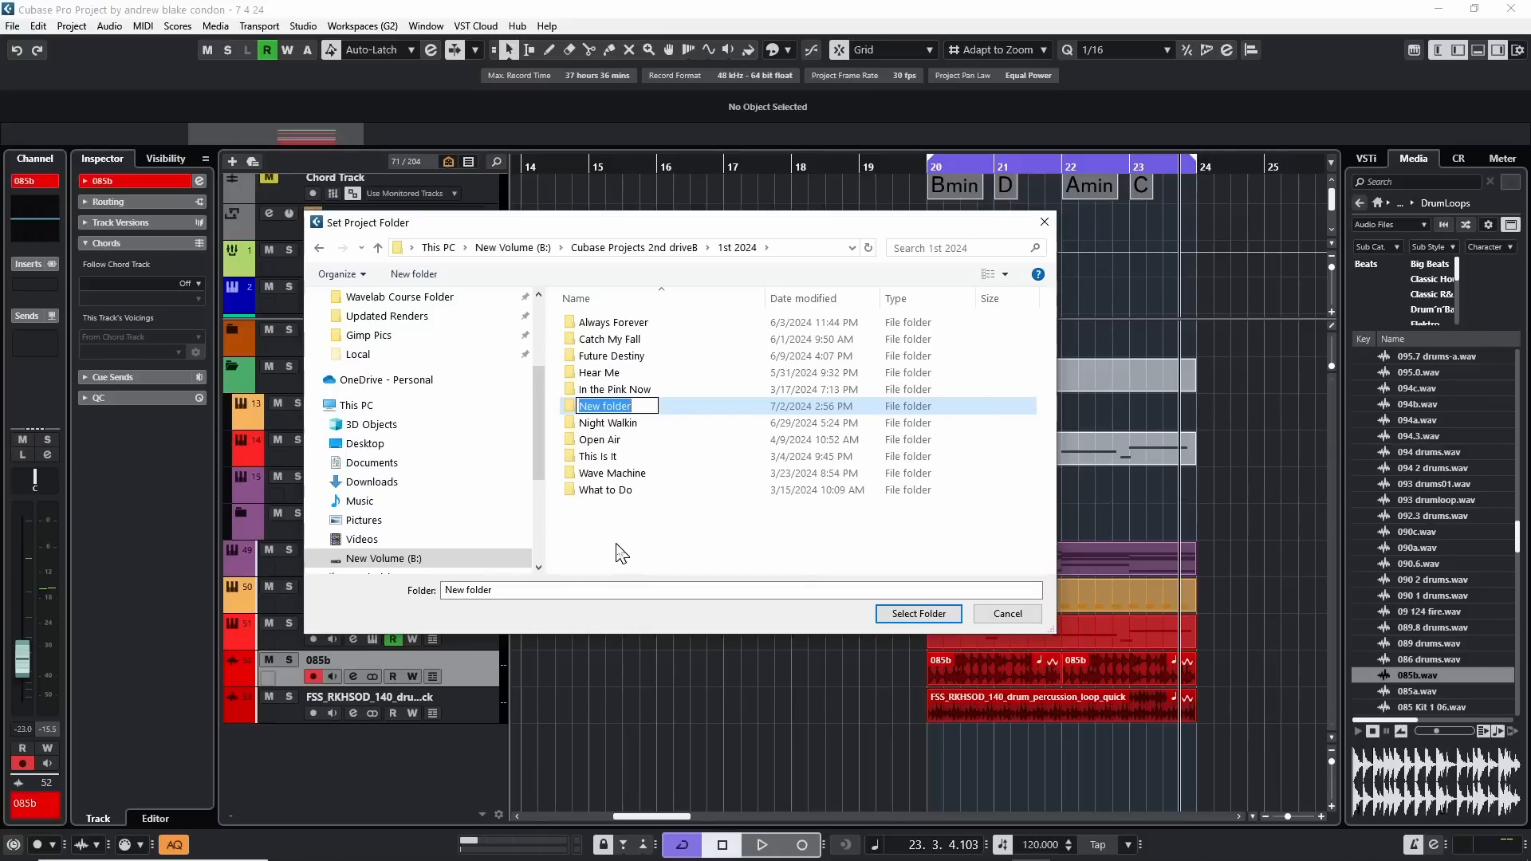
{"action": "type", "text": "Twilight"}
{"action": "key", "text": "Return"}
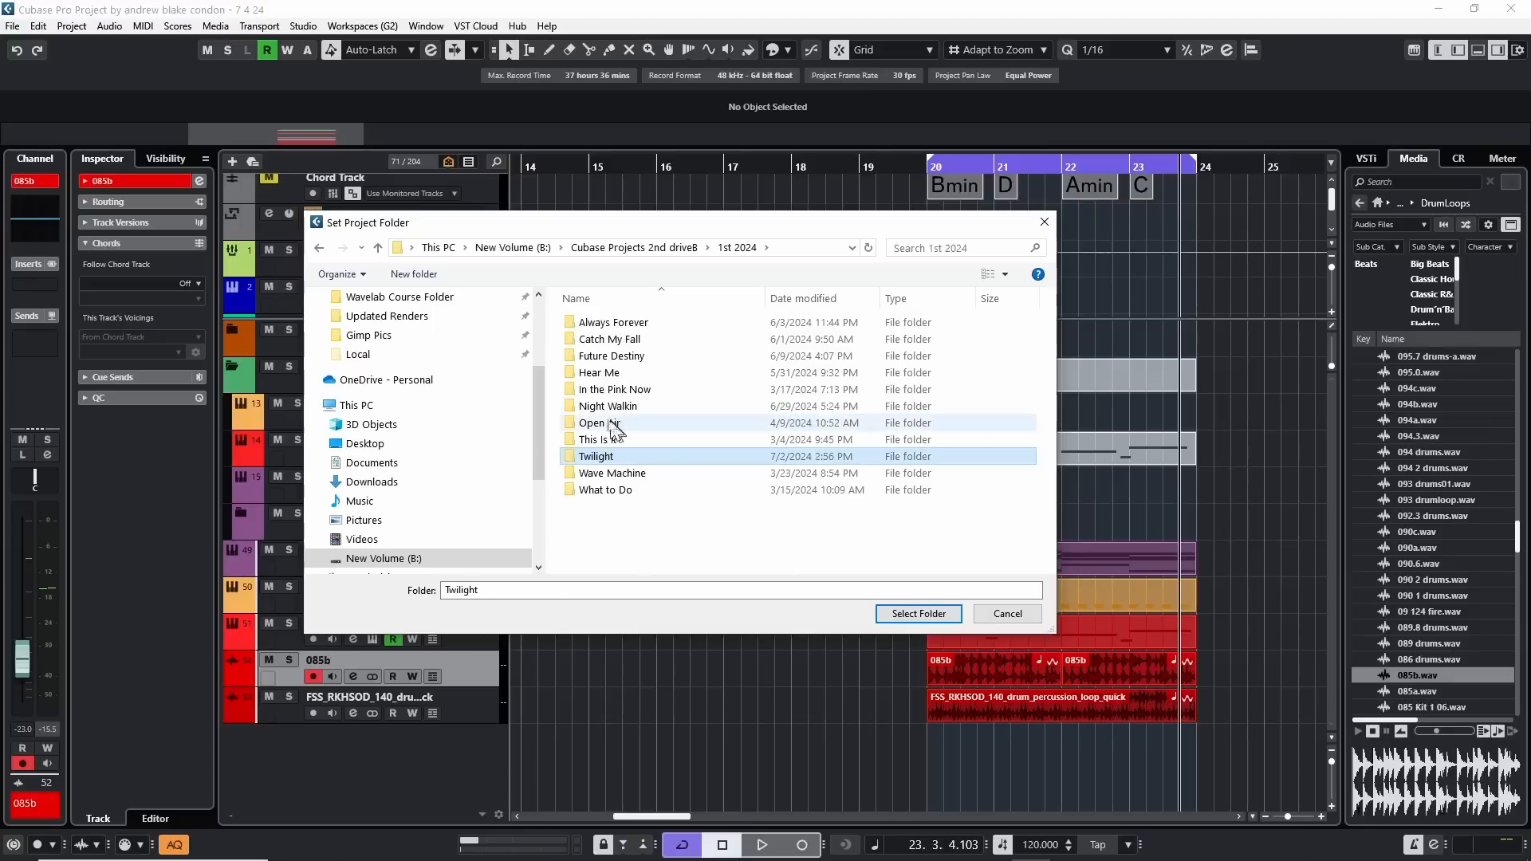
- Back up the project into the Twilight folder with the project name Twilight, leaving the other backup options as they are
{"action": "left_click", "coordinate": [909, 618]}
{"action": "left_click_drag", "start_coordinate": [724, 300], "coordinate": [622, 368]}
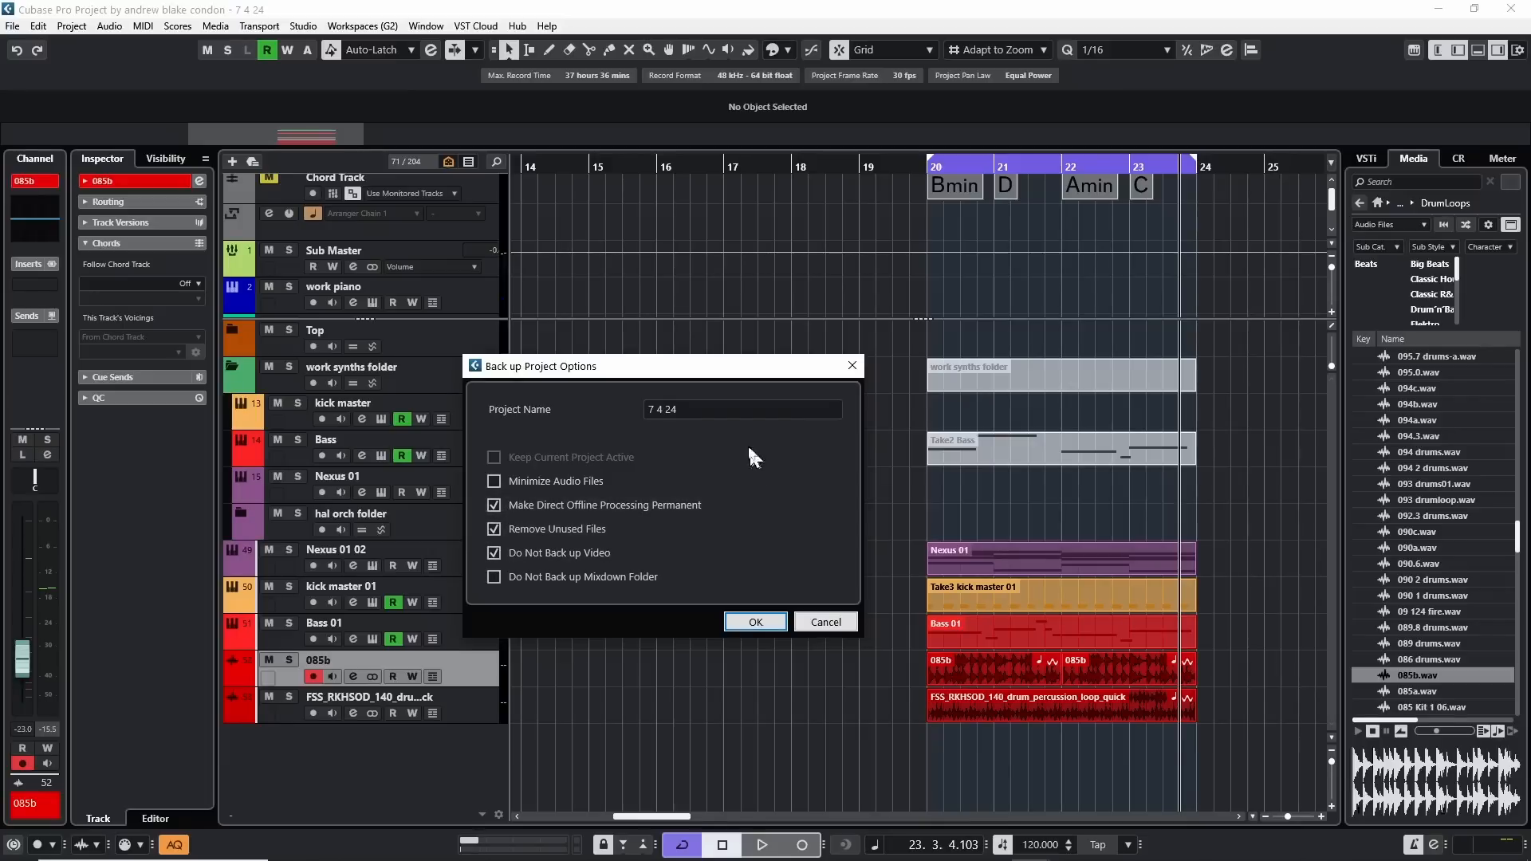
{"action": "left_click", "coordinate": [695, 405]}
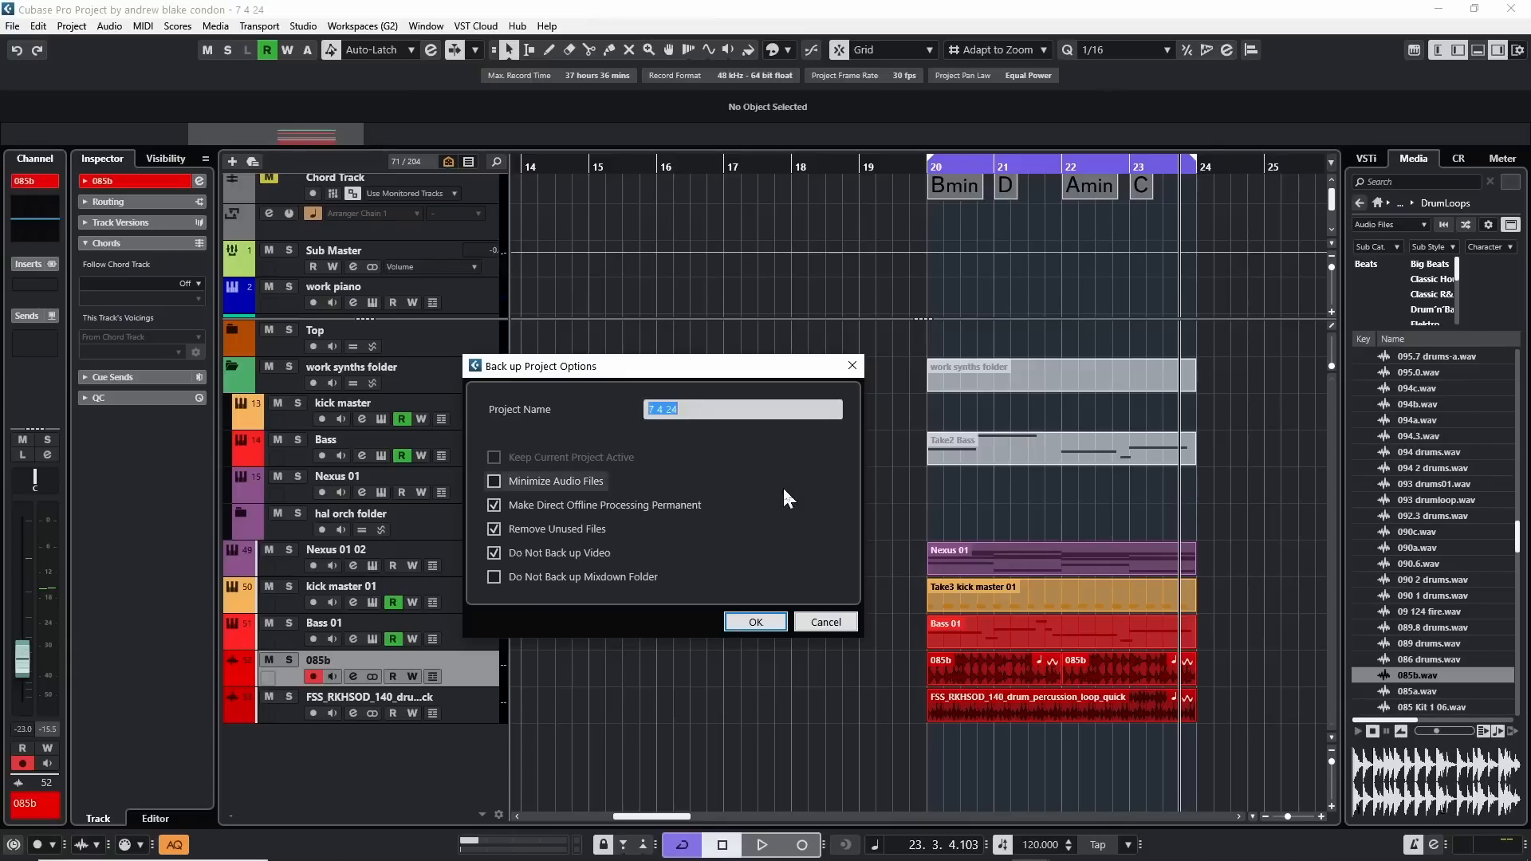
{"action": "type", "text": "tonight"}
{"action": "left_click", "coordinate": [749, 620]}
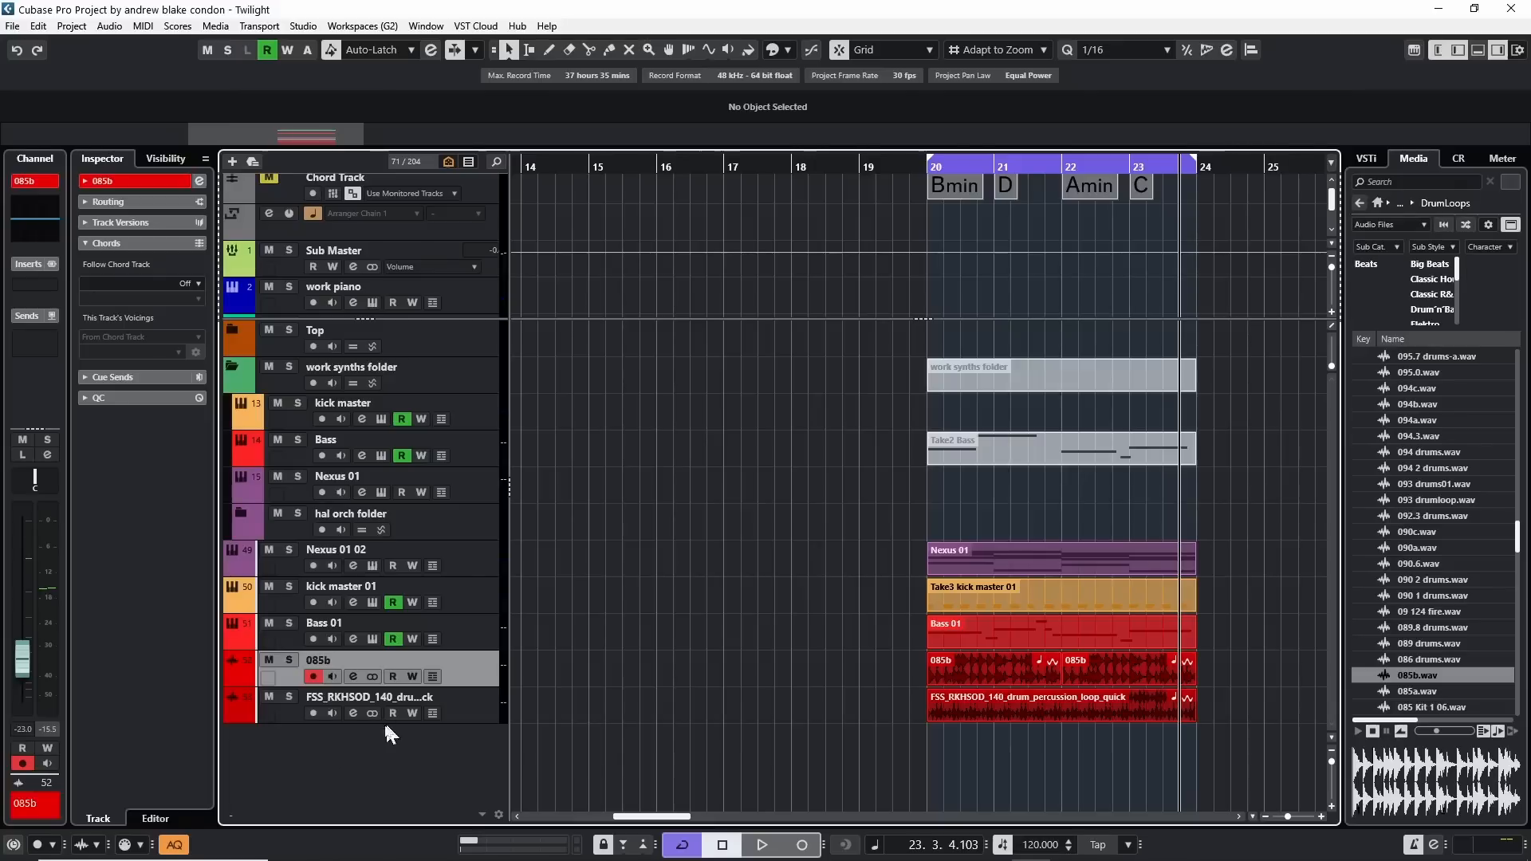
- Switch to File Explorer, examine the project file, Audio and Images folders in 1st 2024\Twilight on drive B, and close the window
{"action": "mouse_move", "coordinate": [191, 858]}
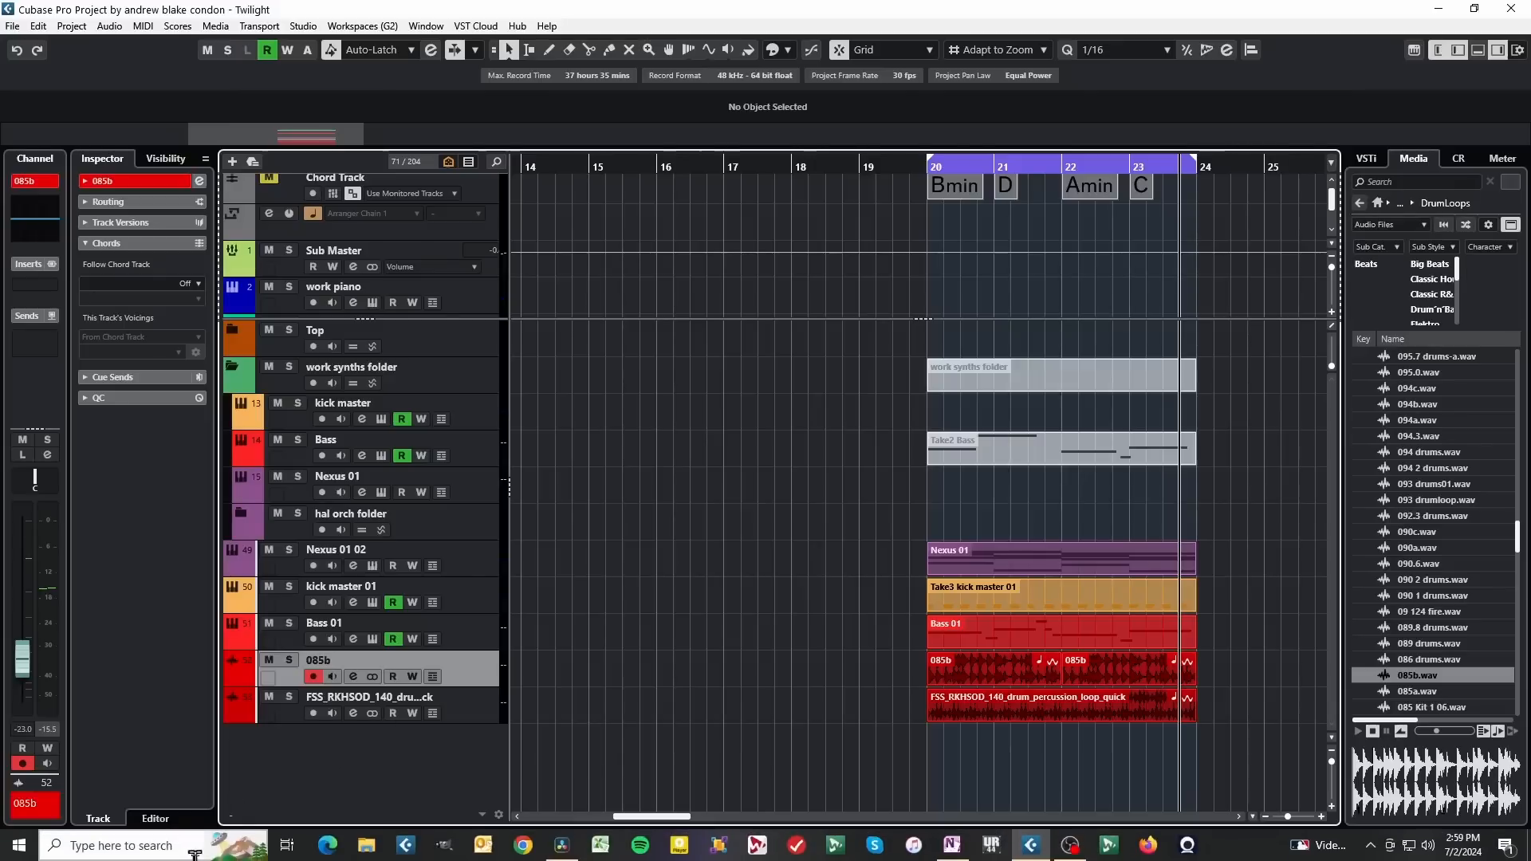
{"action": "left_click", "coordinate": [366, 842]}
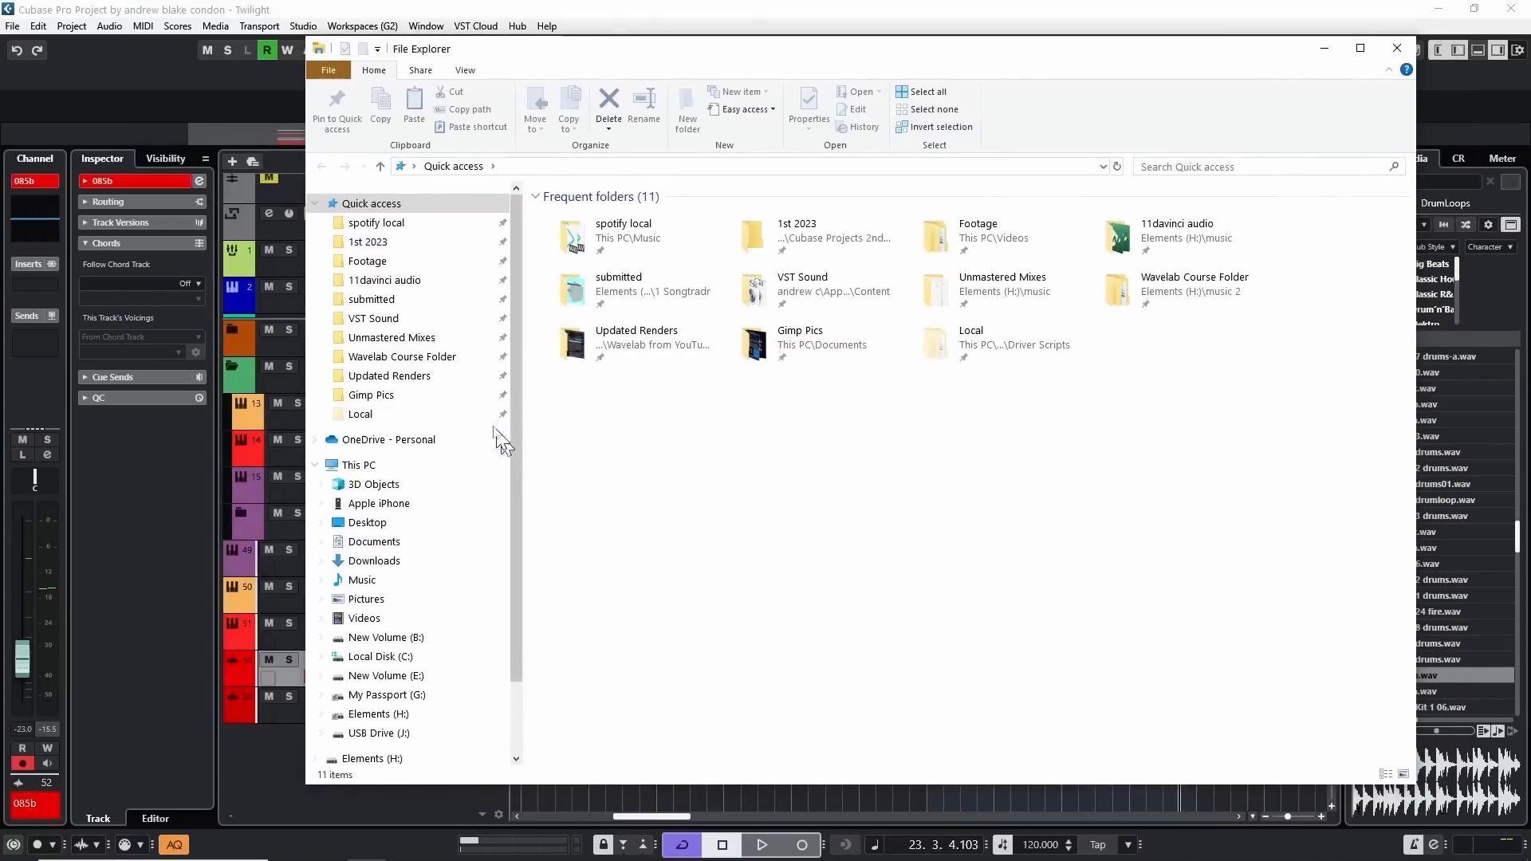
{"action": "left_click", "coordinate": [478, 637]}
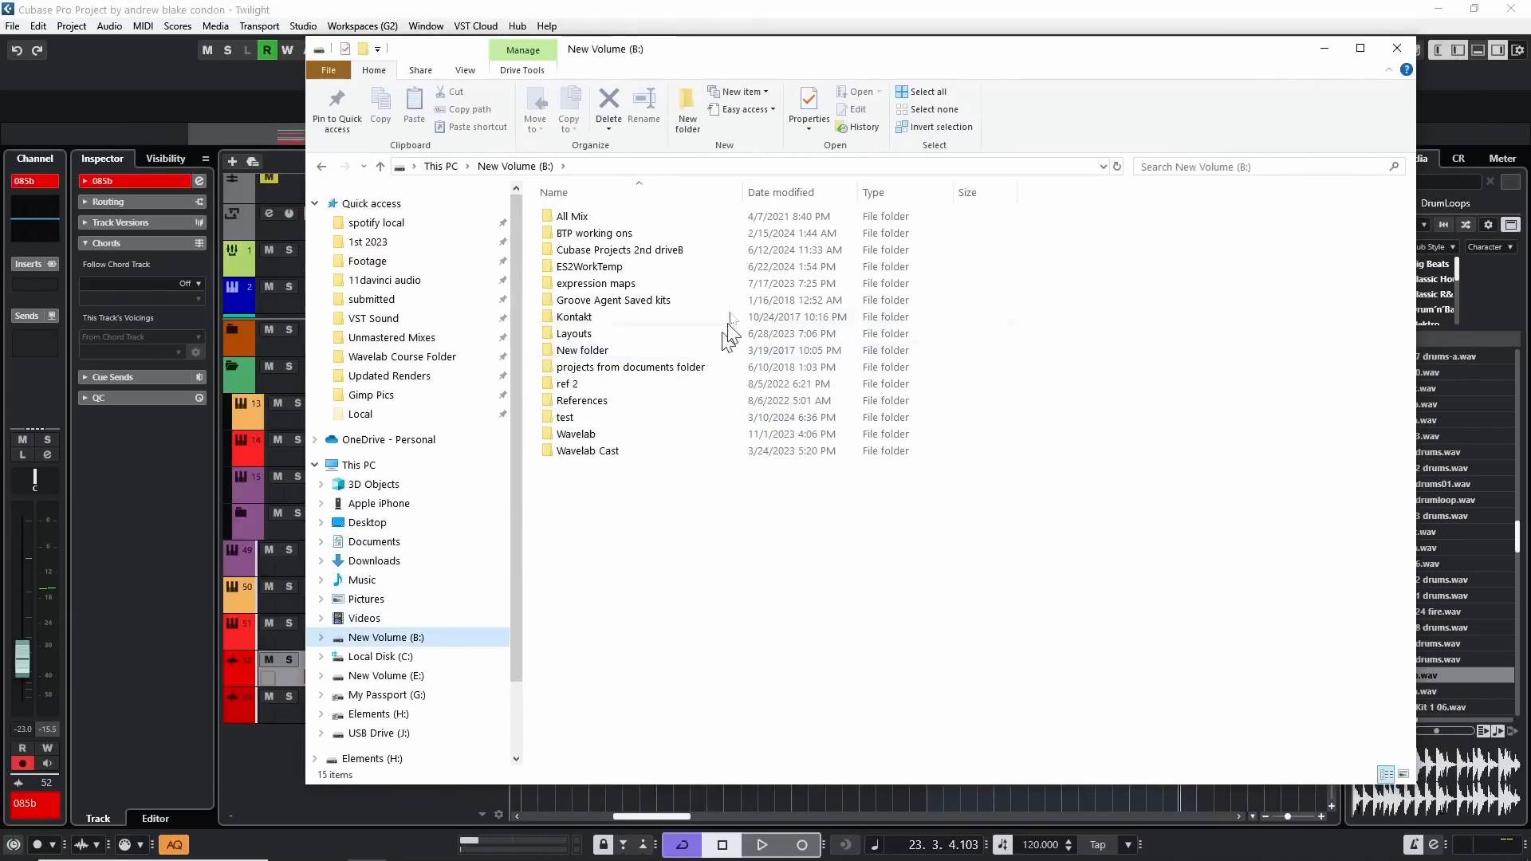
{"action": "double_click", "coordinate": [614, 250]}
{"action": "double_click", "coordinate": [586, 233]}
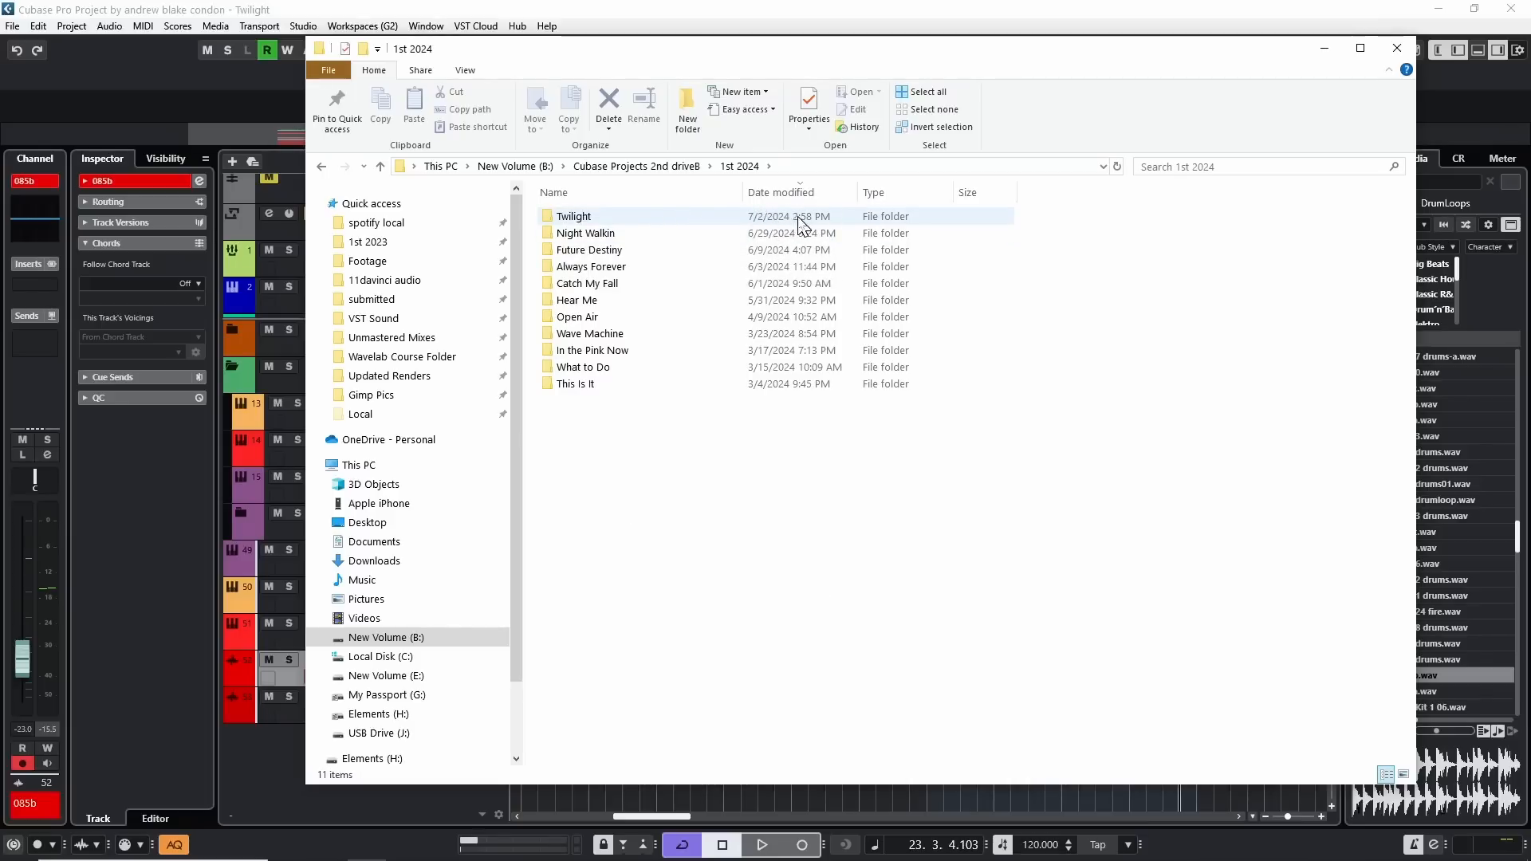
{"action": "double_click", "coordinate": [568, 222]}
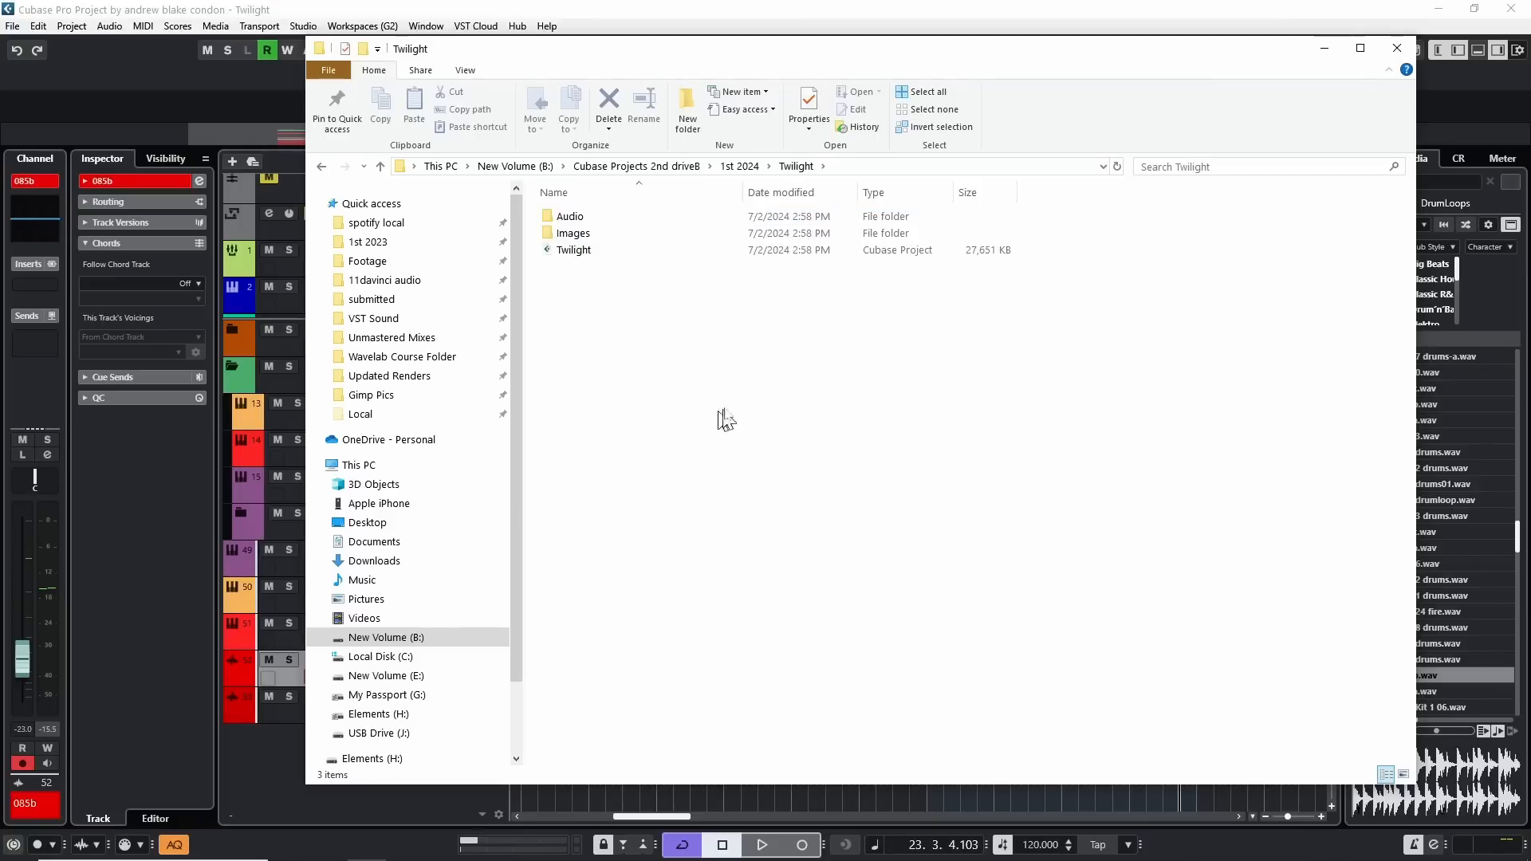
{"action": "double_click", "coordinate": [569, 220]}
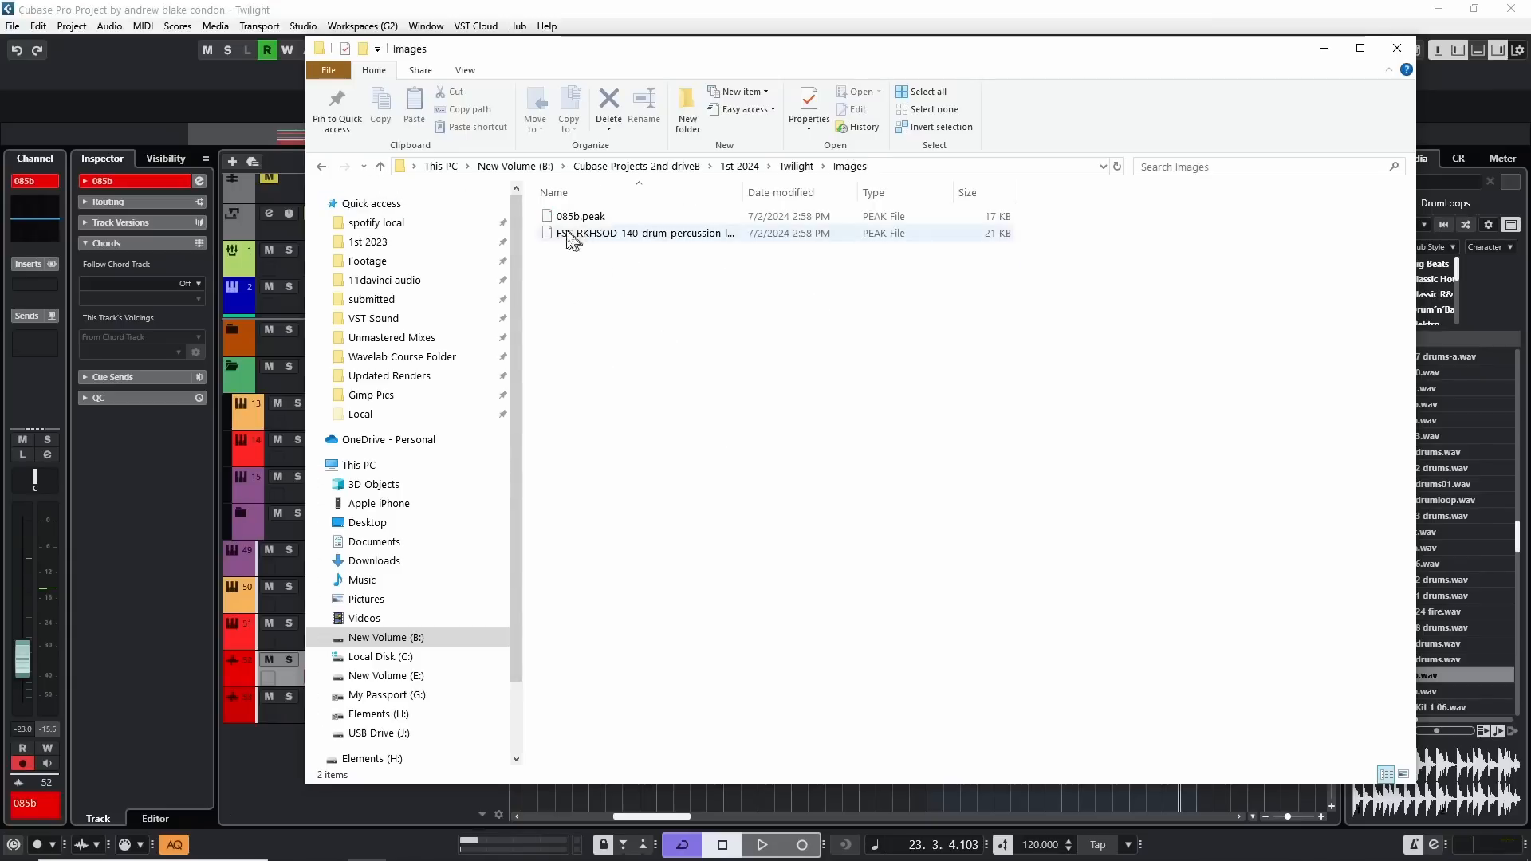
{"action": "left_click", "coordinate": [380, 167]}
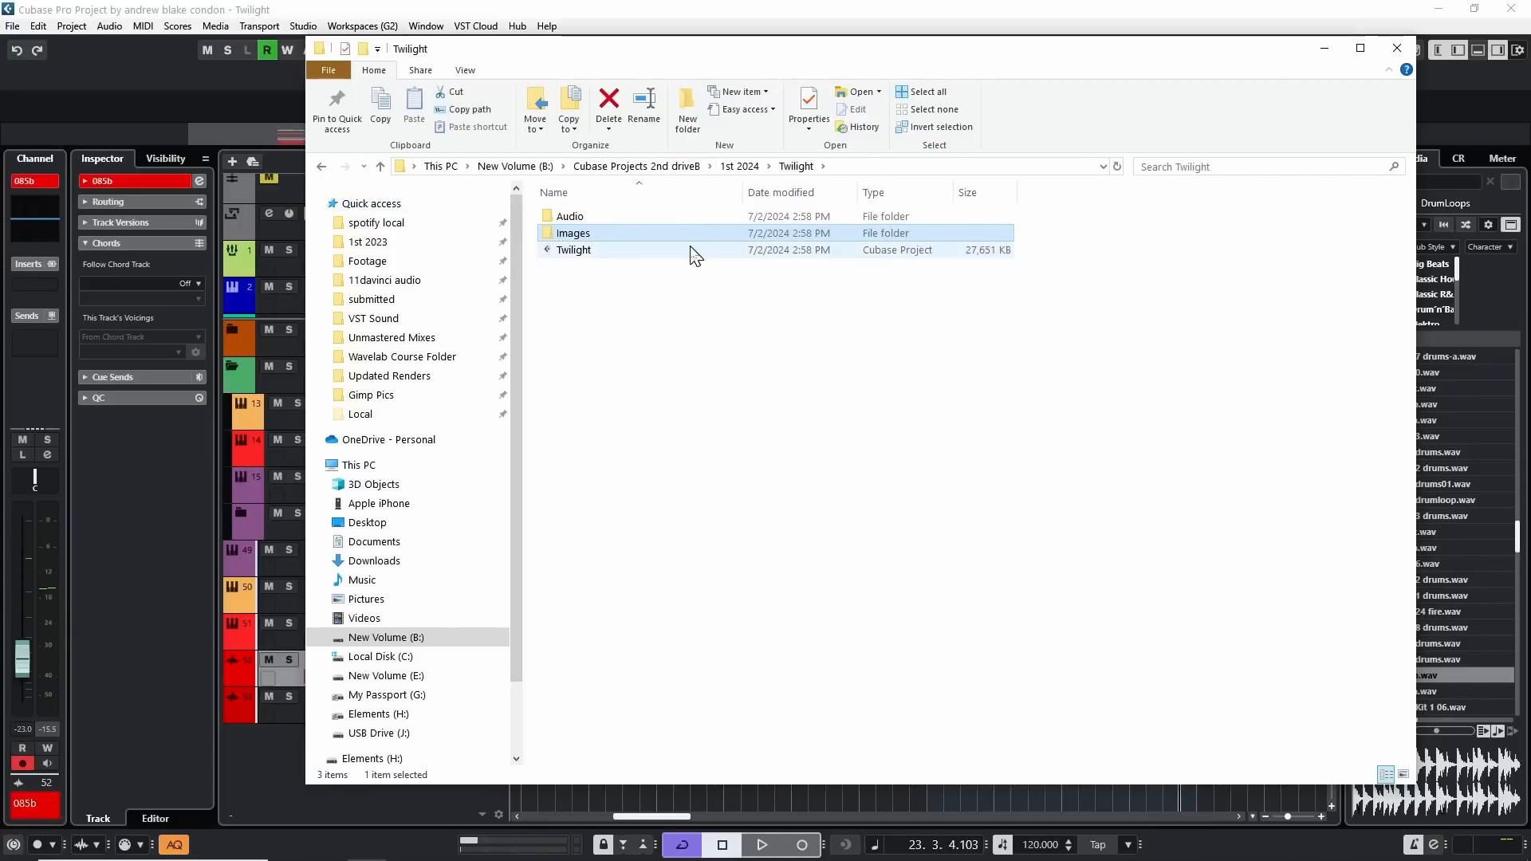
{"action": "left_click", "coordinate": [1396, 48]}
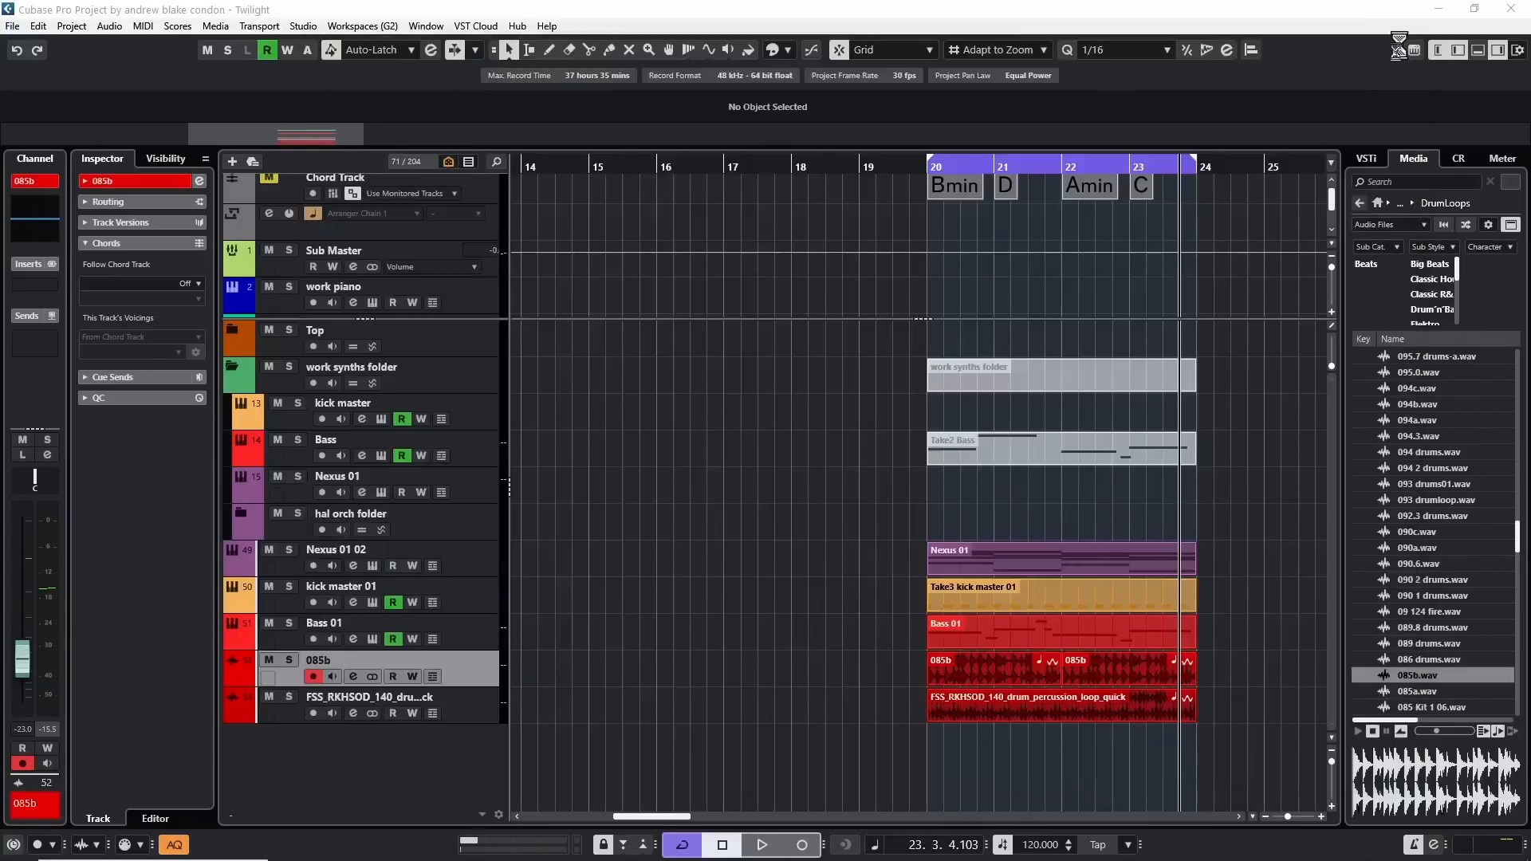
- Check the destination folder and file name offered by Save As for the Twilight project, and leave without saving
{"action": "left_click", "coordinate": [12, 26]}
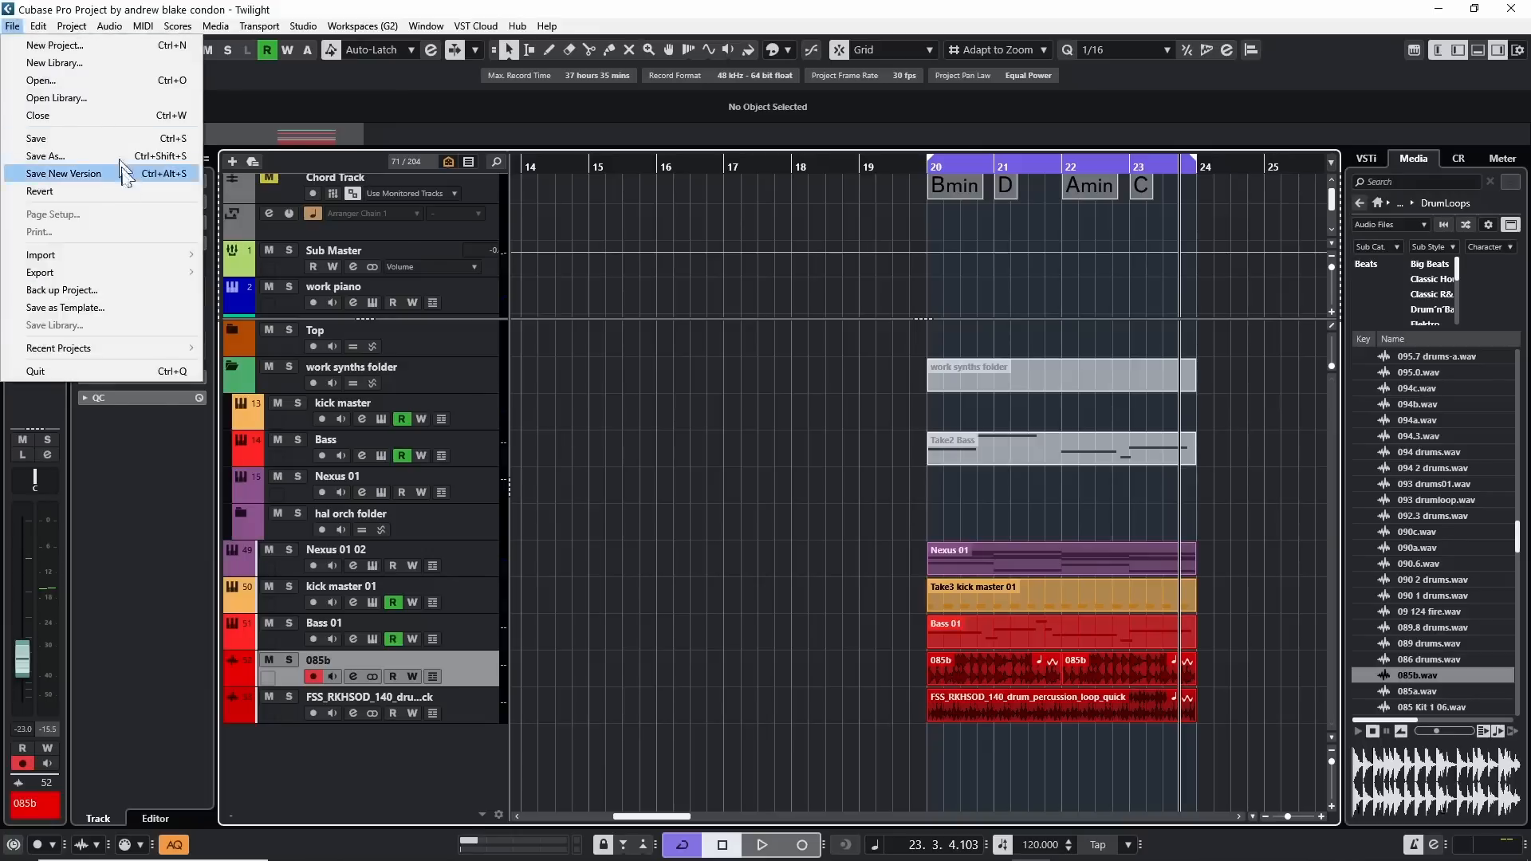
{"action": "left_click", "coordinate": [57, 157]}
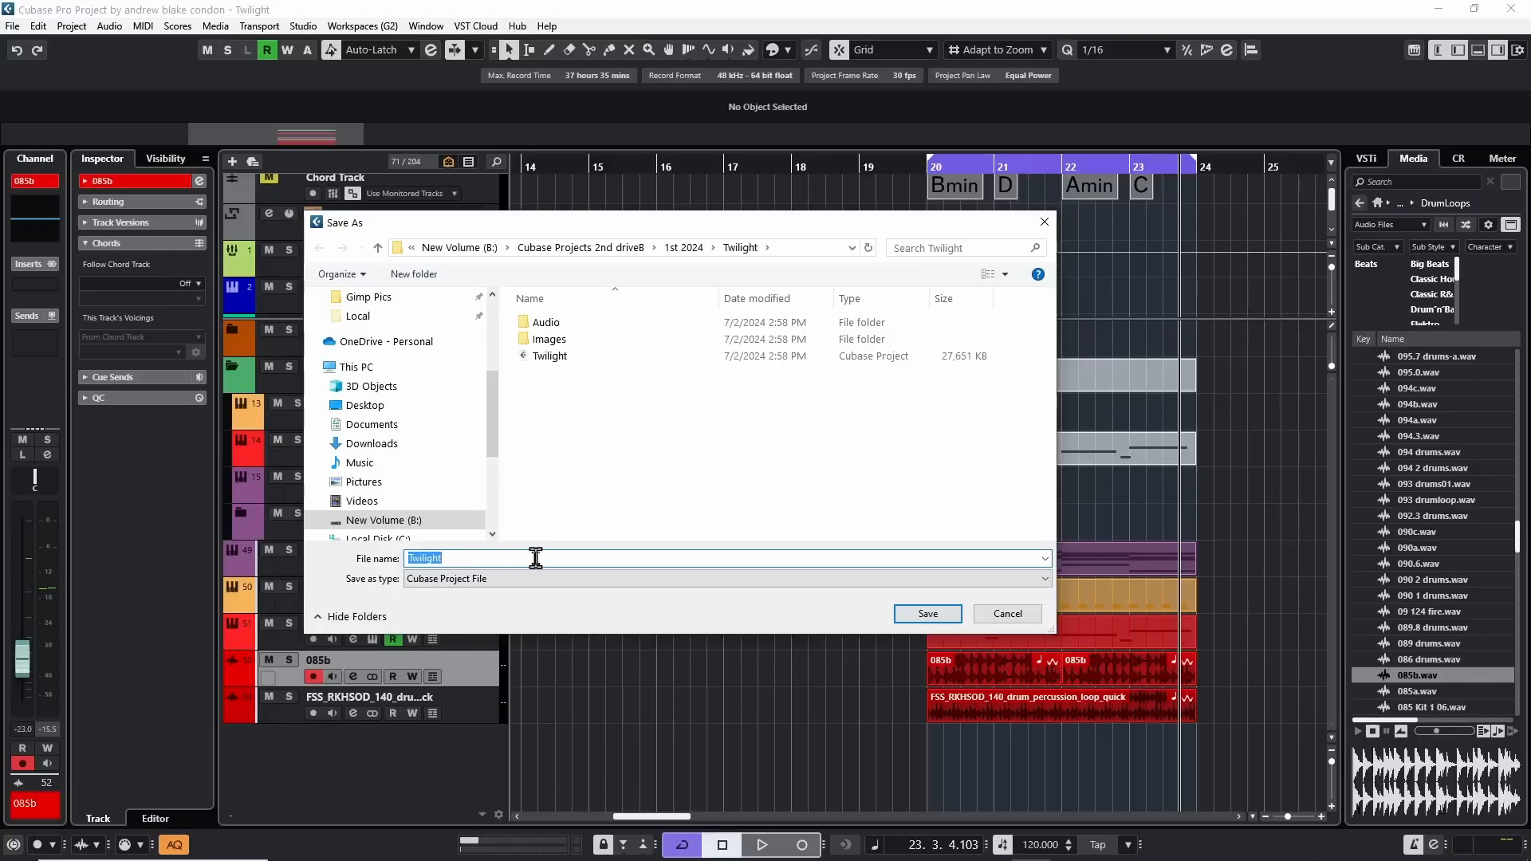
{"action": "left_click", "coordinate": [462, 558]}
{"action": "key", "text": "Escape"}
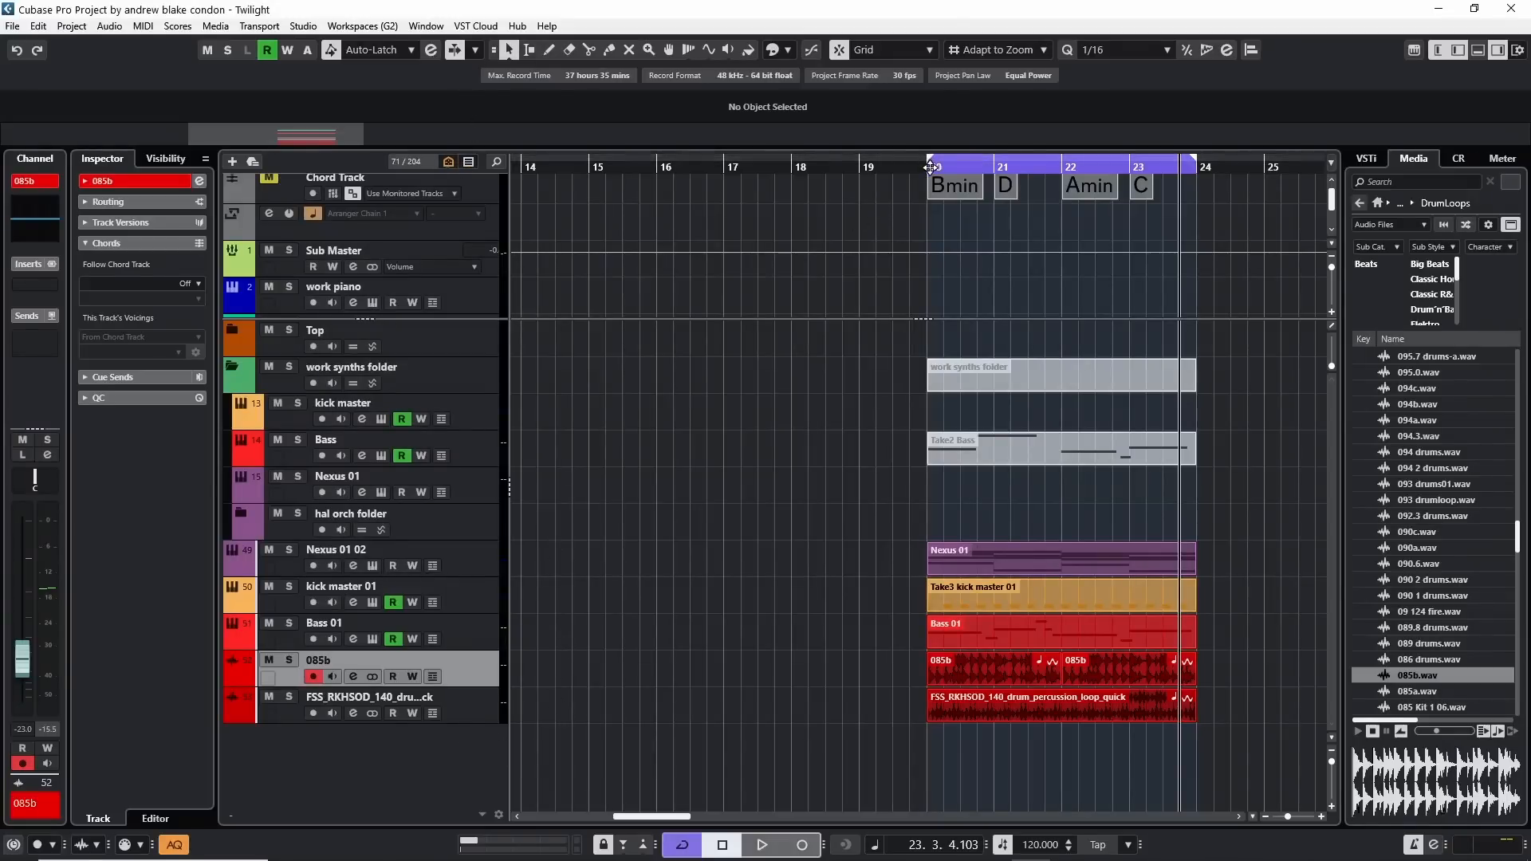
- Select the parts on the five lowest tracks, check the Export Audio Mixdown path and format settings, and close without exporting
{"action": "left_click_drag", "start_coordinate": [917, 536], "coordinate": [1093, 724]}
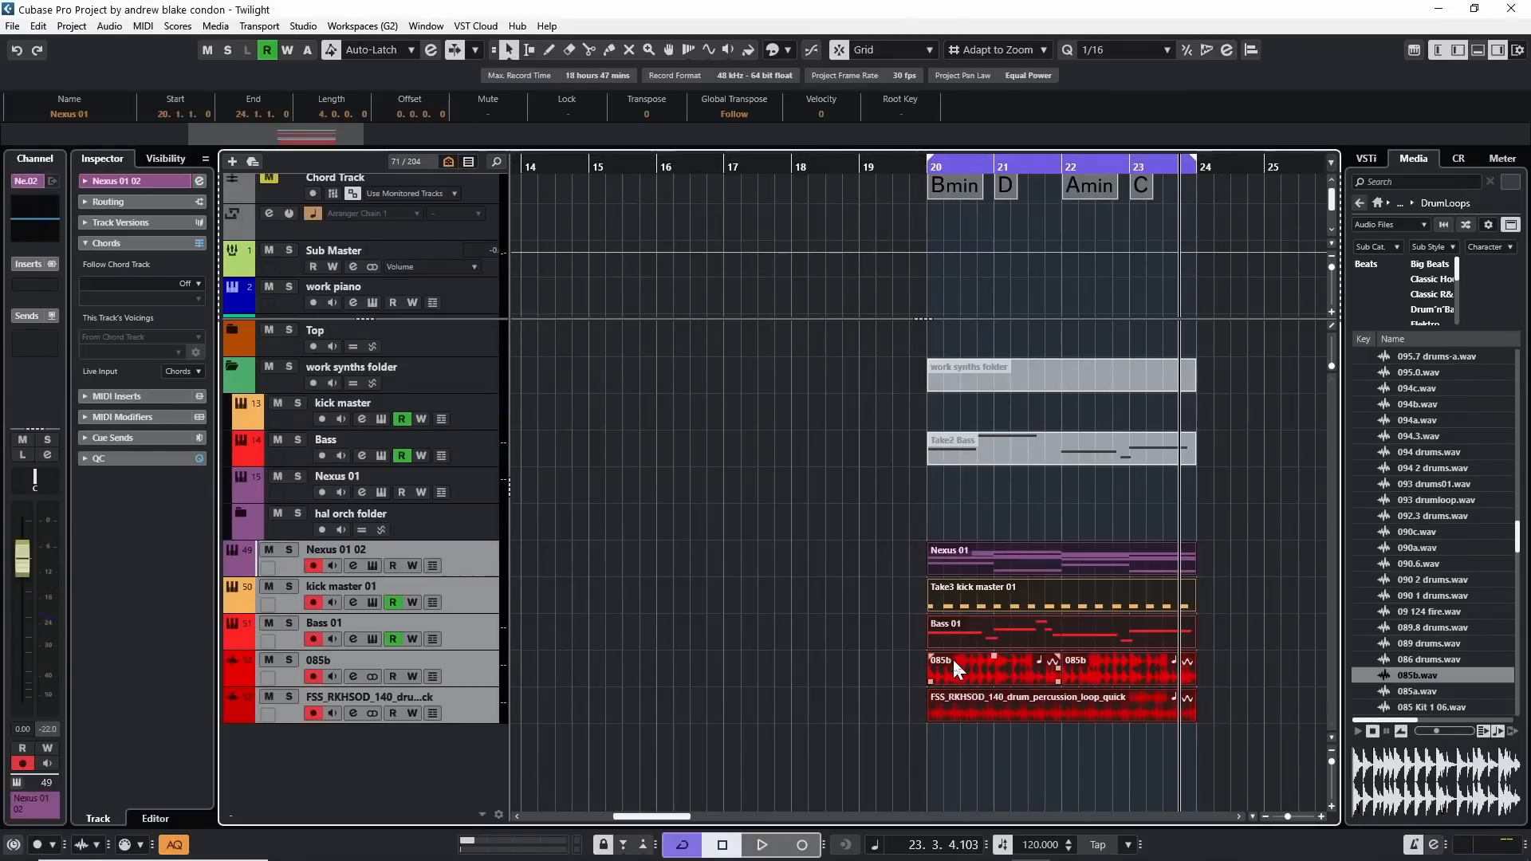
{"action": "key", "text": "alt+e"}
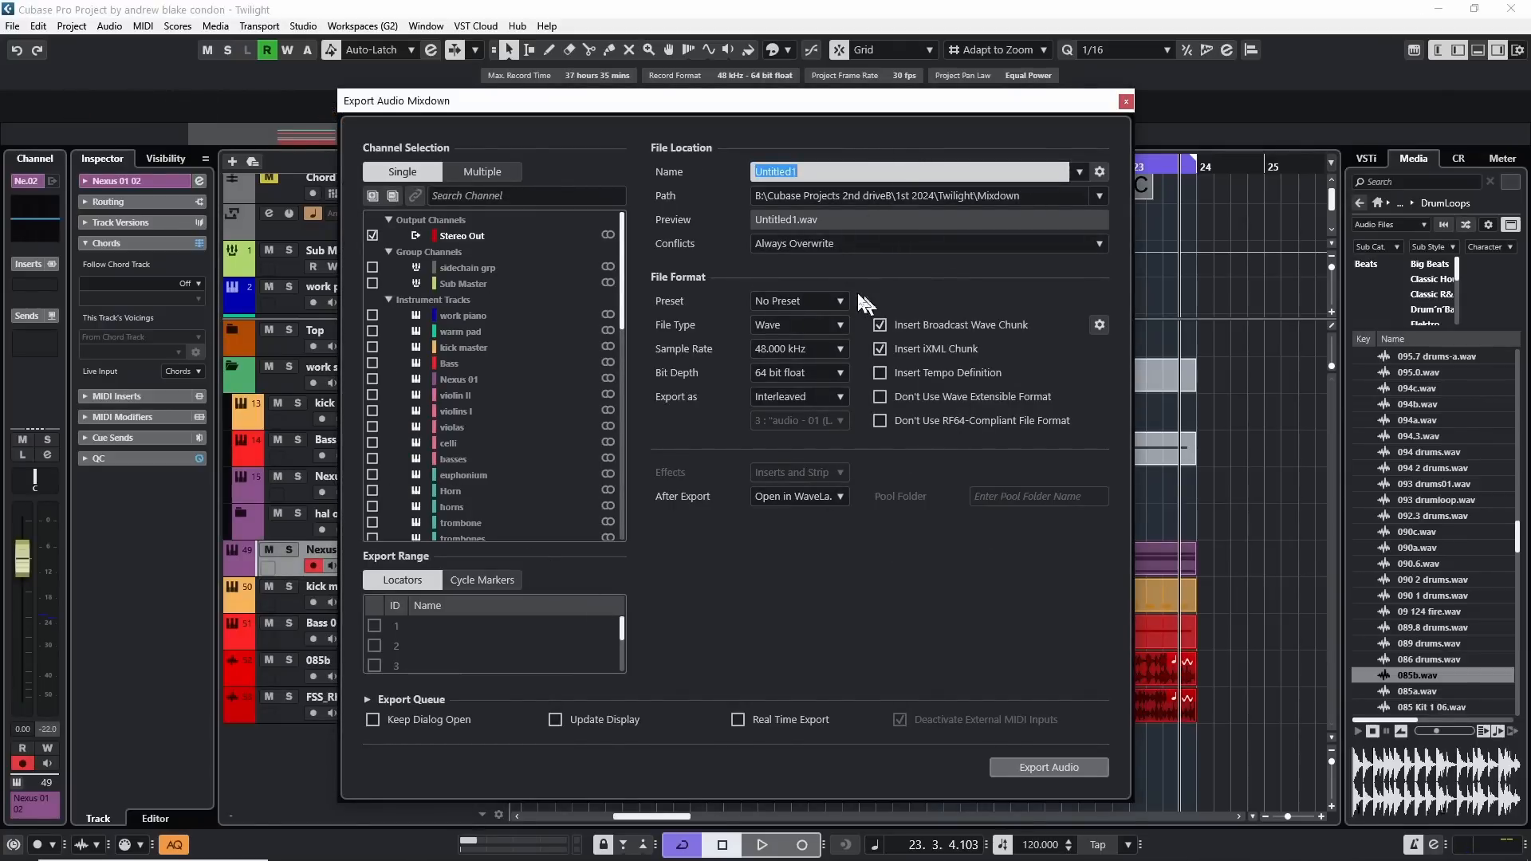
{"action": "left_click", "coordinate": [1125, 100]}
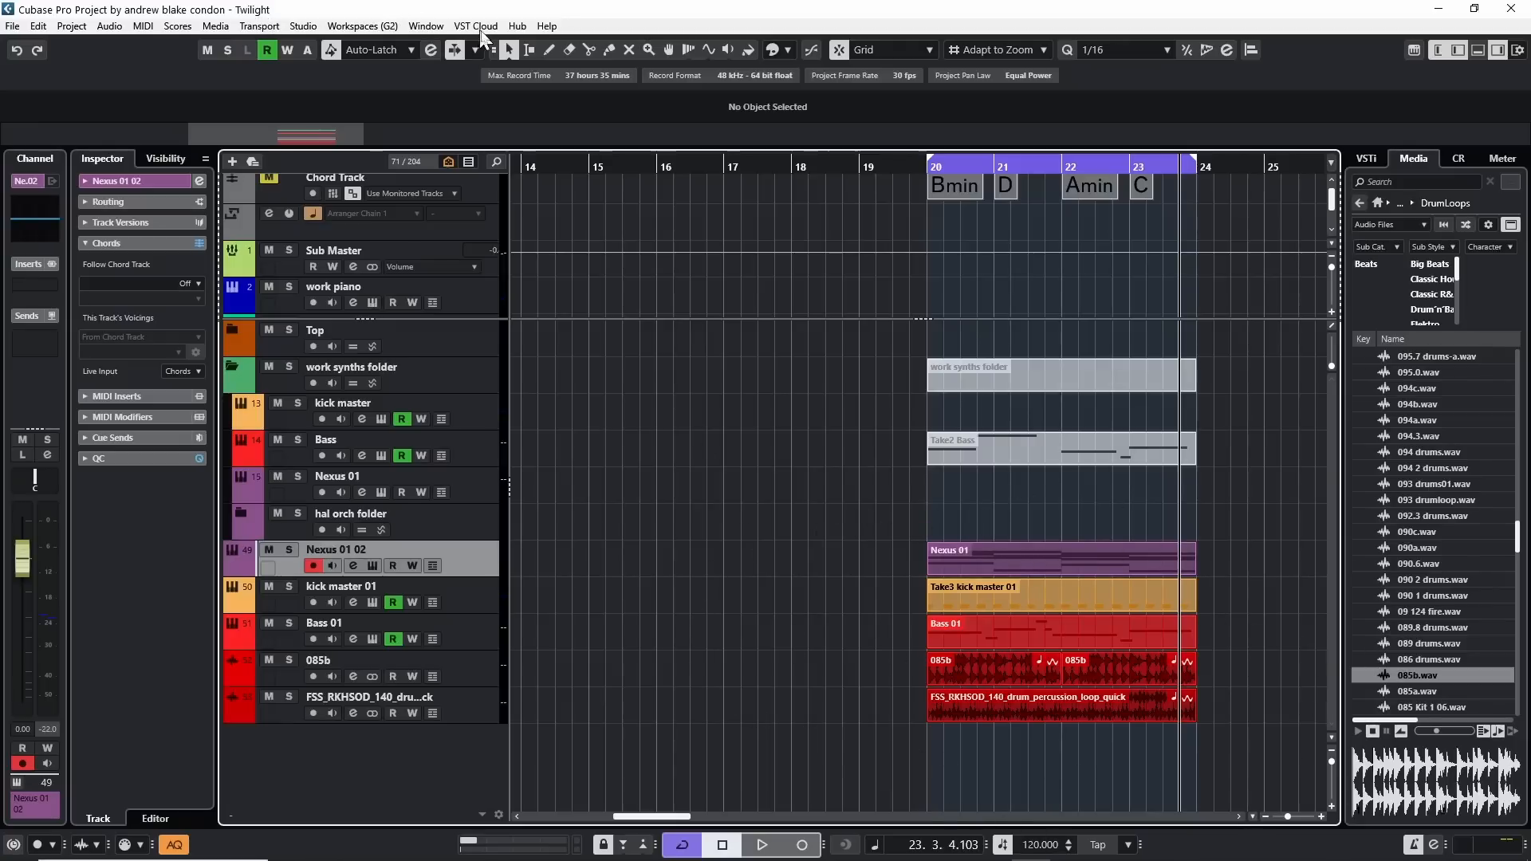
{"action": "left_click", "coordinate": [13, 26]}
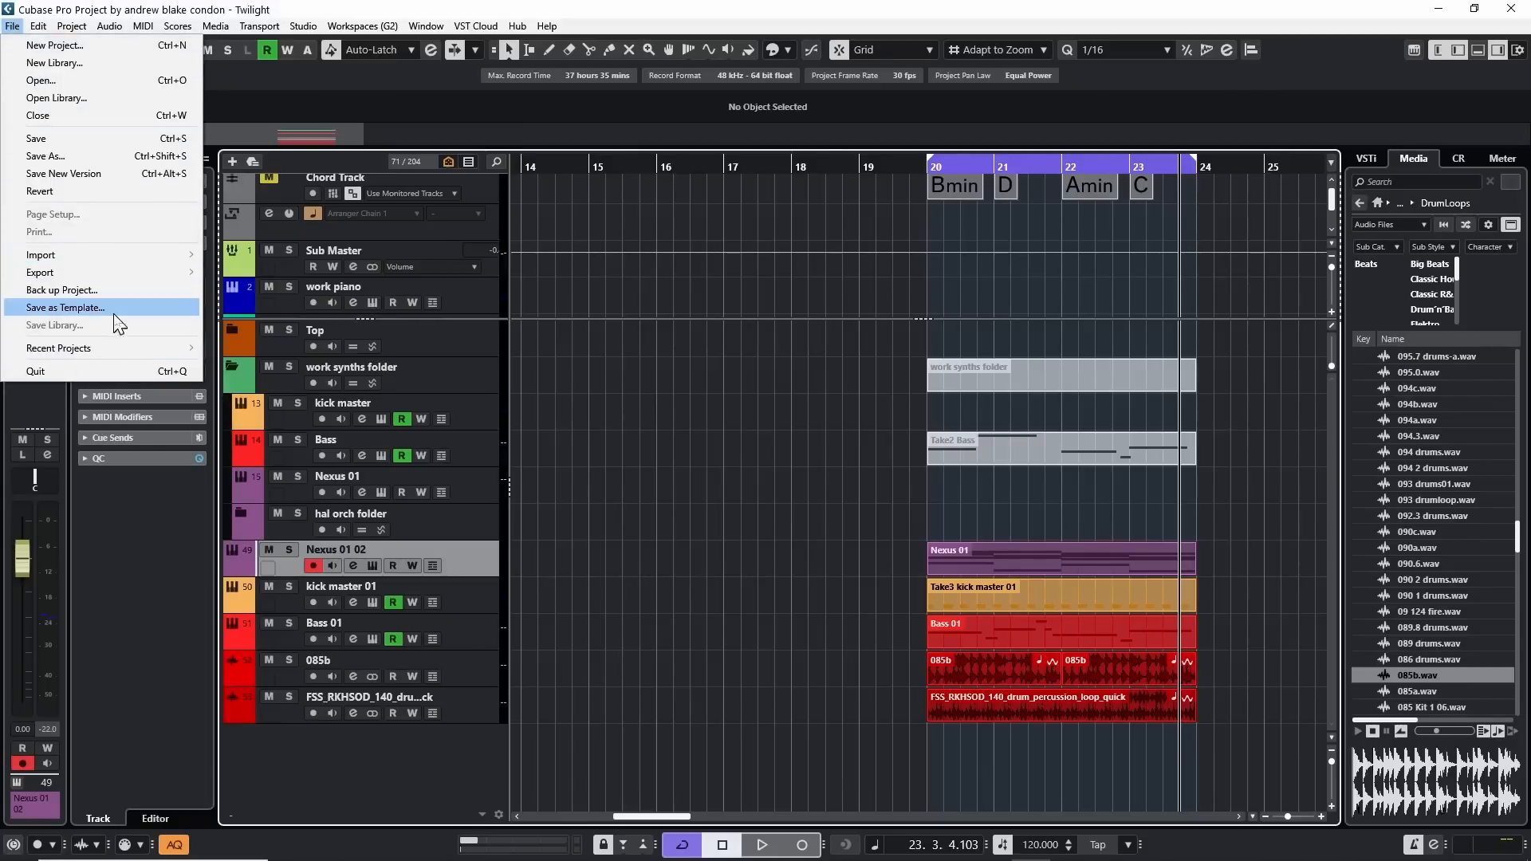
{"action": "left_click", "coordinate": [584, 478]}
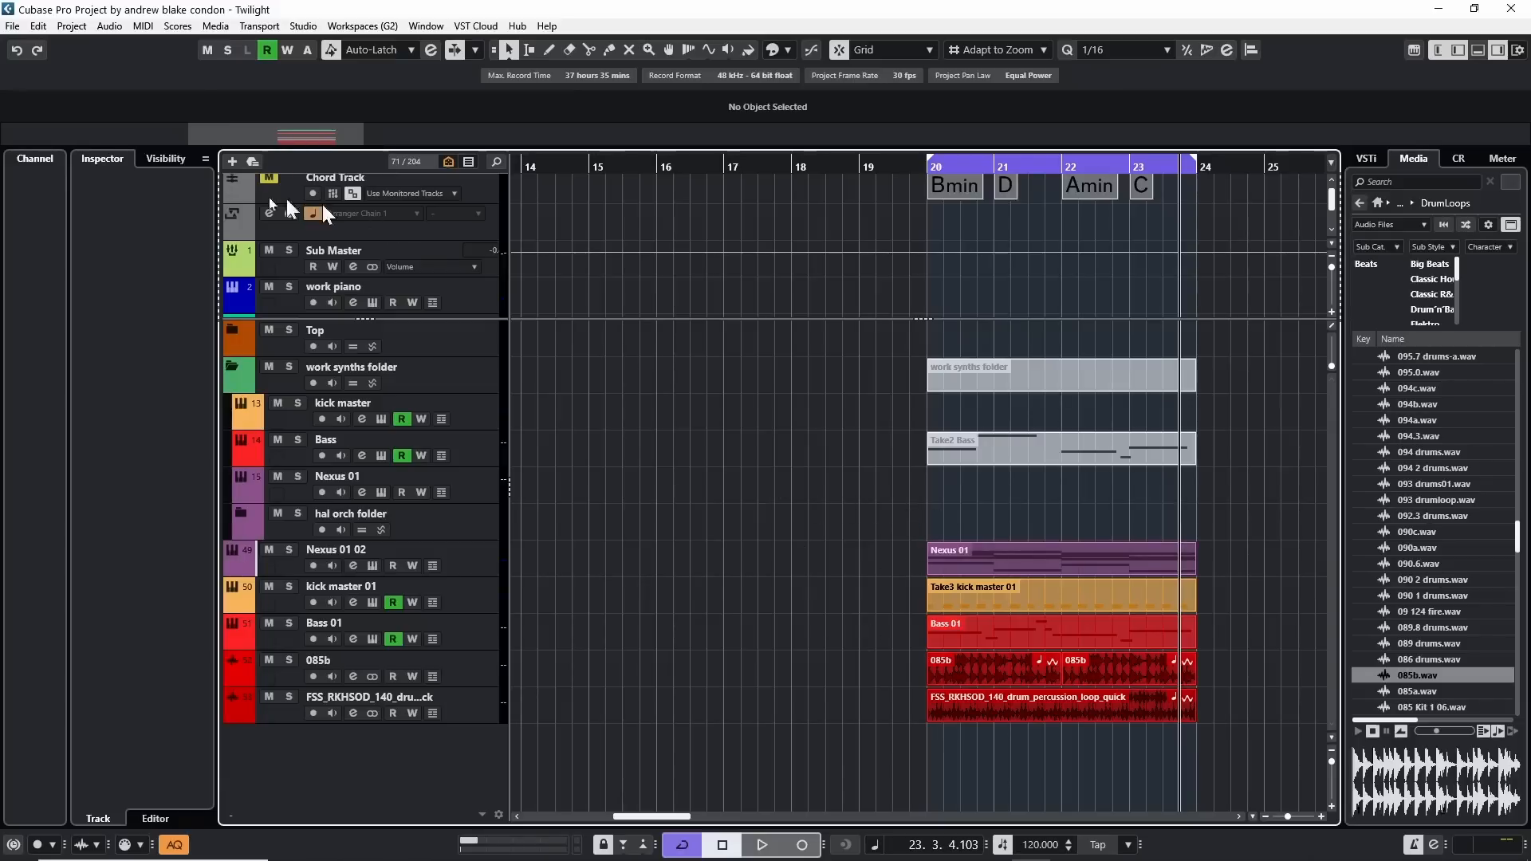
{"action": "left_click", "coordinate": [12, 26]}
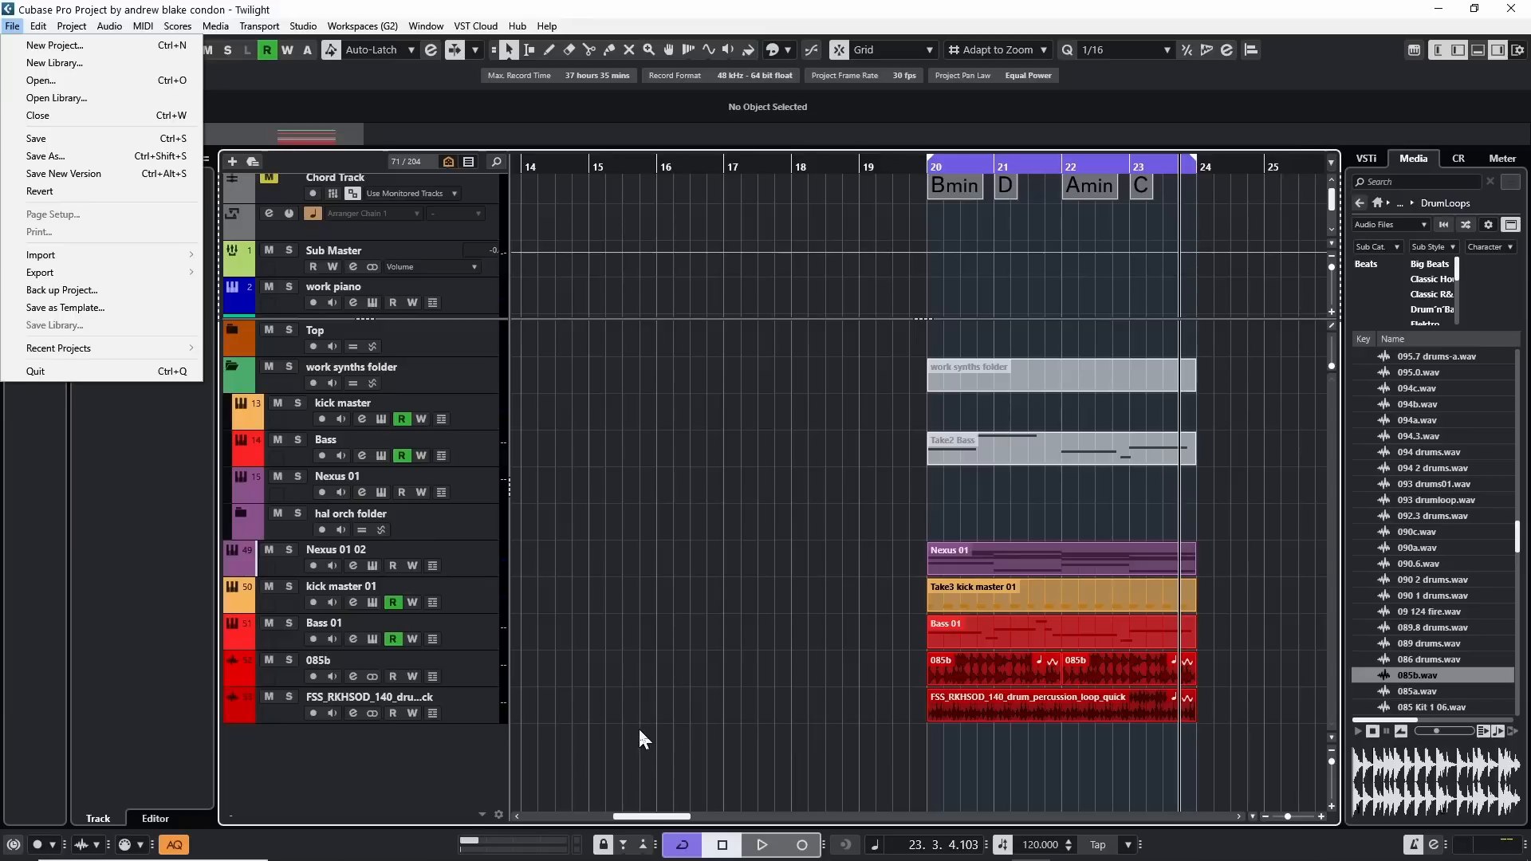
{"action": "left_click", "coordinate": [443, 715]}
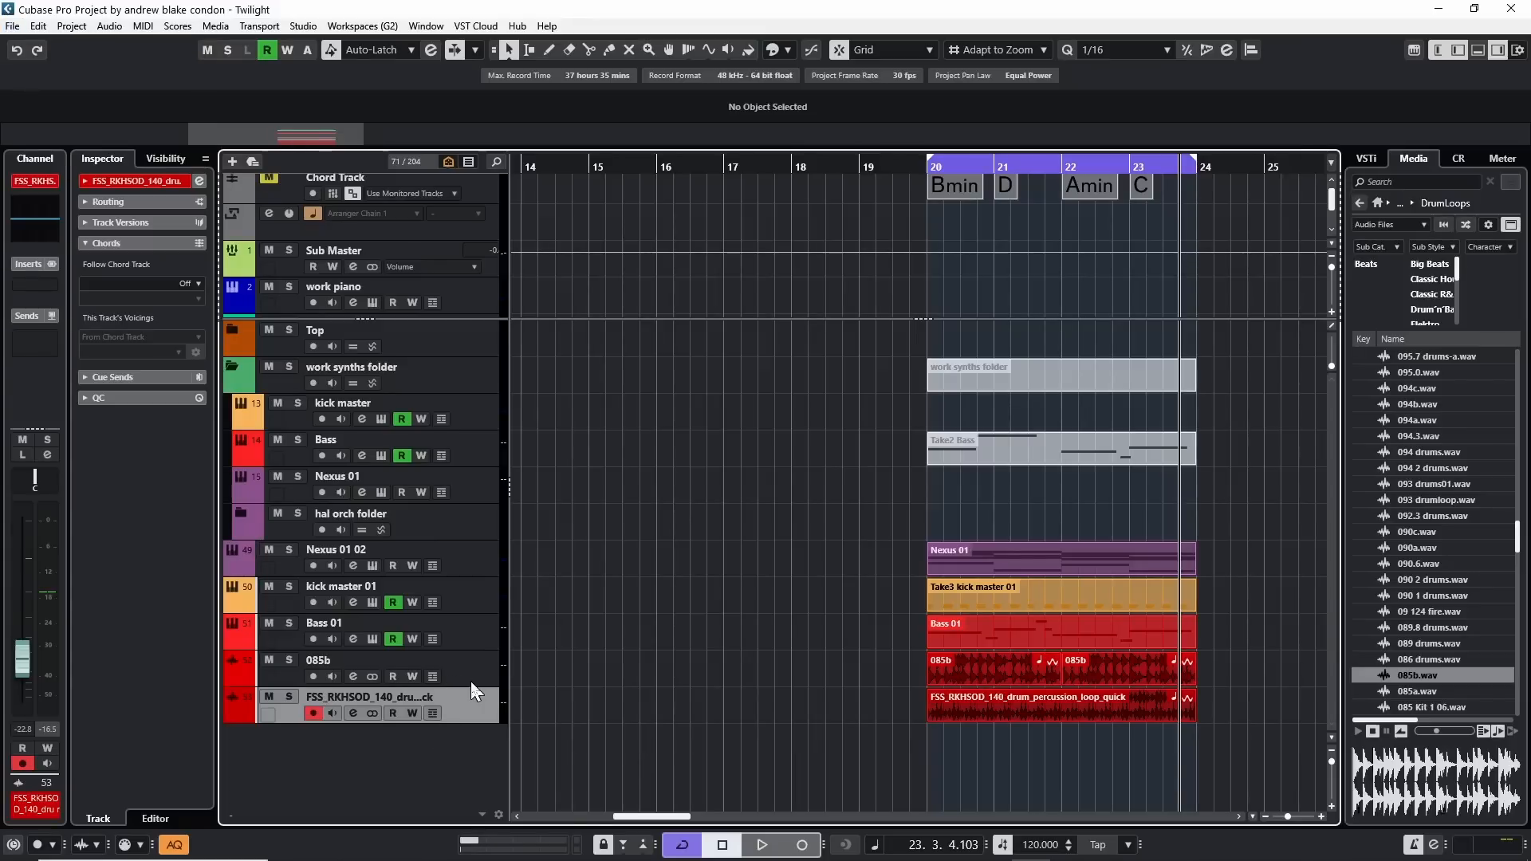
- Open the Save As dialog for the Twilight project
{"action": "left_click", "coordinate": [472, 679]}
{"action": "left_click", "coordinate": [475, 705]}
{"action": "key", "text": "ctrl+shift+s"}
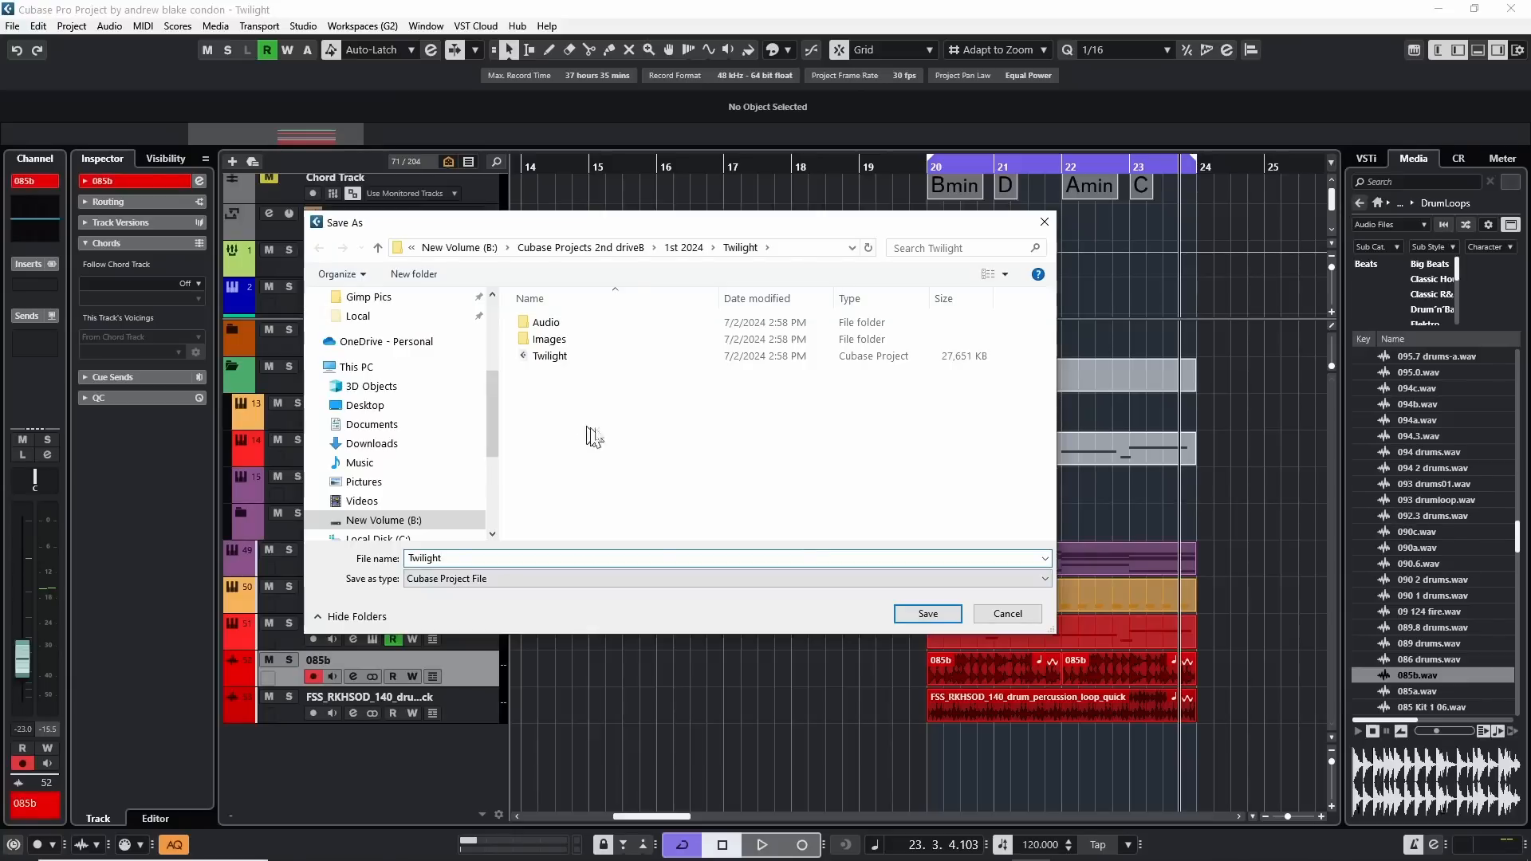